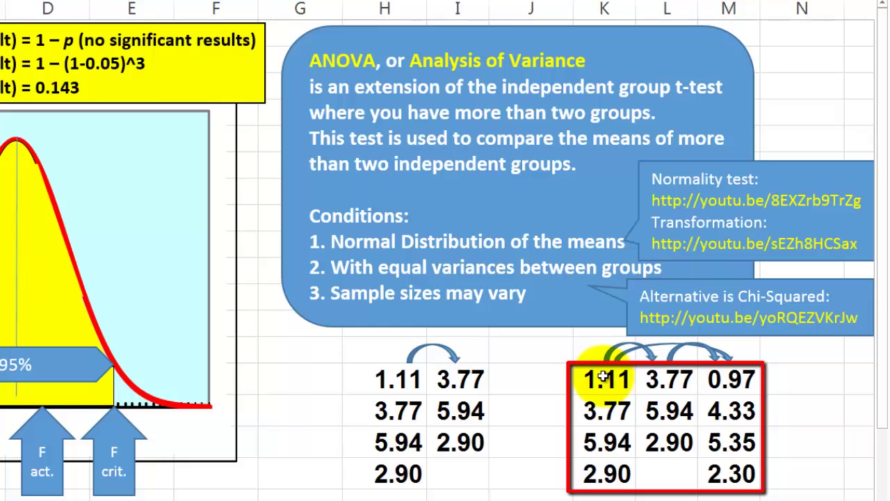
- Highlight the 3.77, 5.94 and 2.90 values, the exponent 3, the 0.143 result and the ANOVA callout
{"action": "left_click_drag", "start_coordinate": [605, 411], "coordinate": [607, 470]}
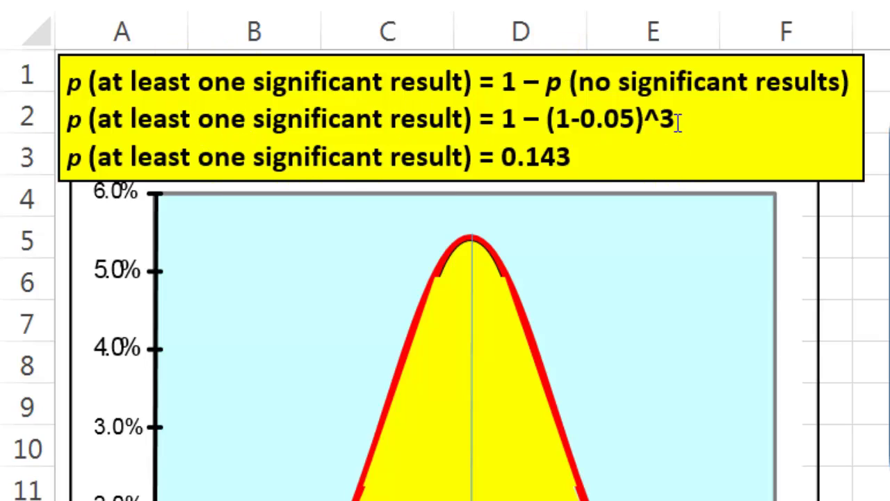
{"action": "left_click_drag", "start_coordinate": [678, 122], "coordinate": [659, 122]}
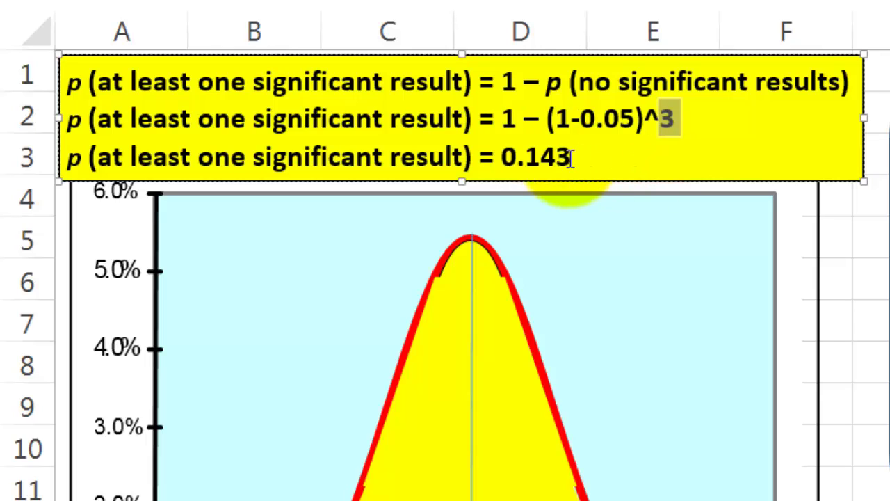
{"action": "left_click_drag", "start_coordinate": [570, 159], "coordinate": [499, 170]}
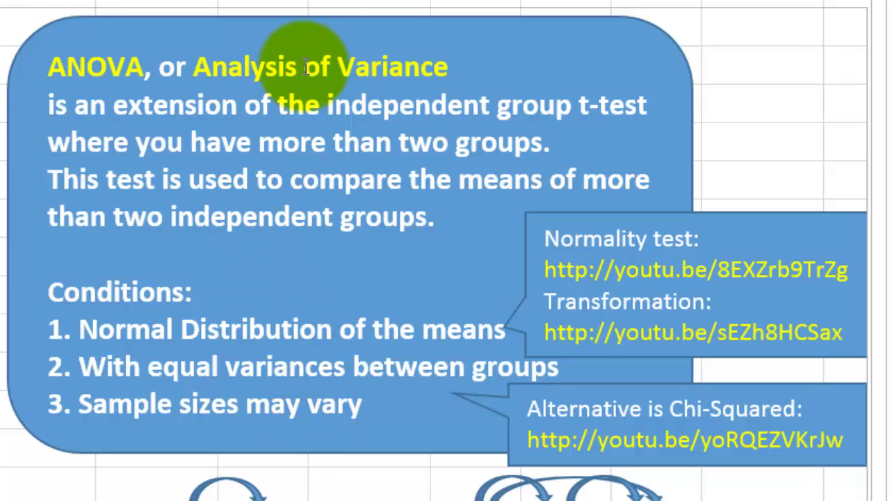
{"action": "left_click", "coordinate": [328, 159]}
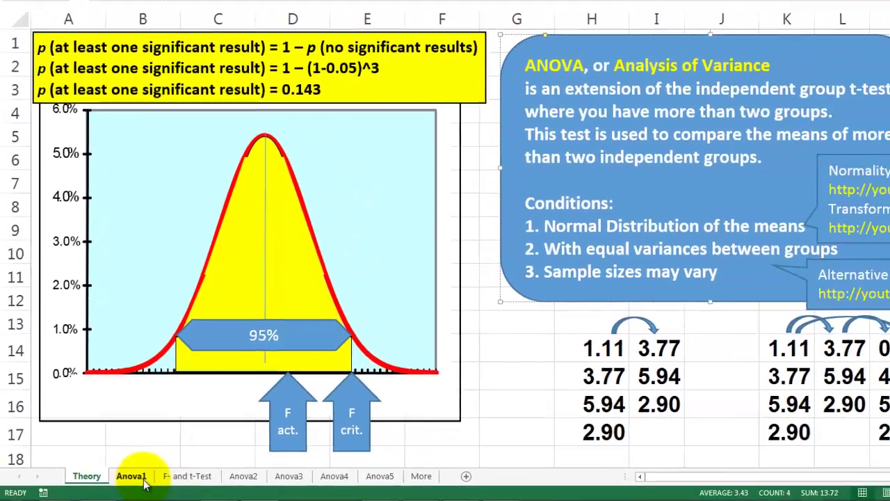
- On the Anova1 sheet, select the Test1–Test3 data in columns A to C
{"action": "left_click", "coordinate": [130, 477]}
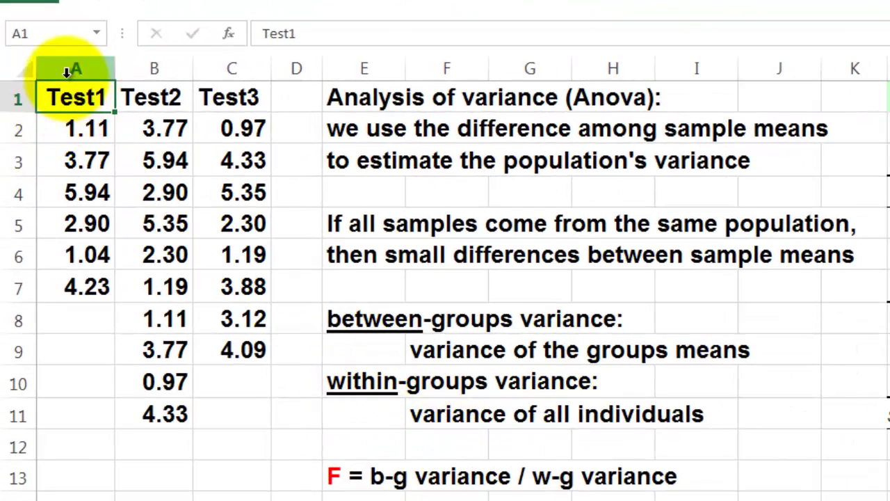
{"action": "left_click", "coordinate": [96, 78]}
{"action": "left_click_drag", "start_coordinate": [96, 78], "coordinate": [218, 73]}
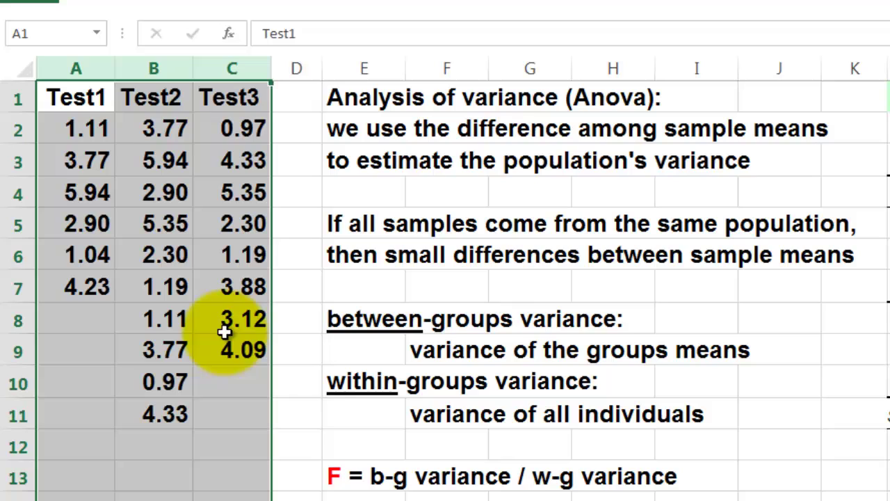
{"action": "left_click", "coordinate": [234, 285]}
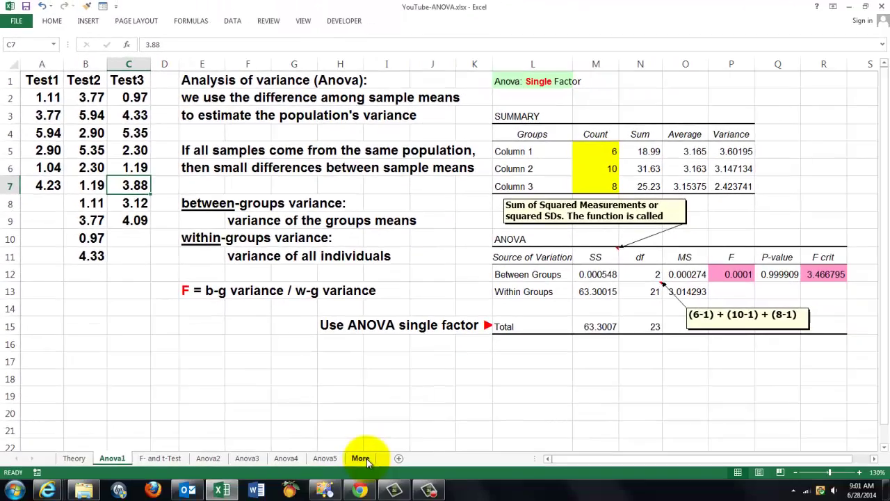
{"action": "left_click", "coordinate": [662, 500]}
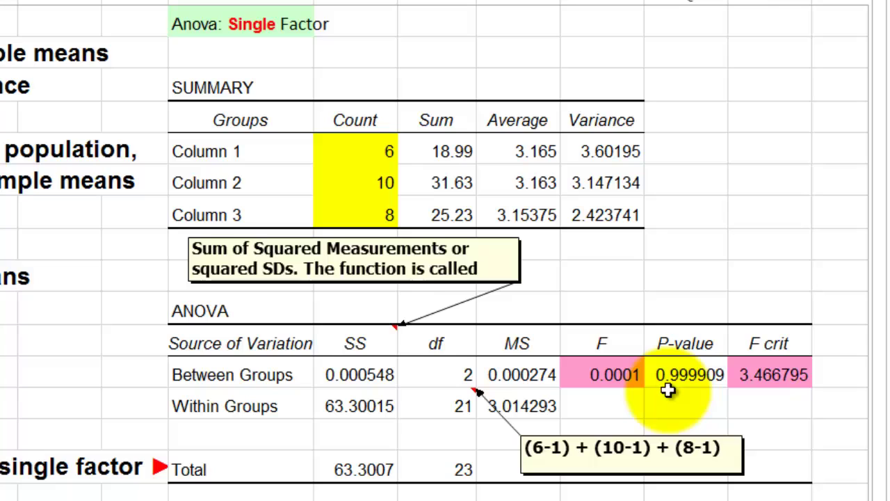
- Point out the ANOVA F value 0.0001 against F crit 3.466795
{"action": "left_click", "coordinate": [597, 375]}
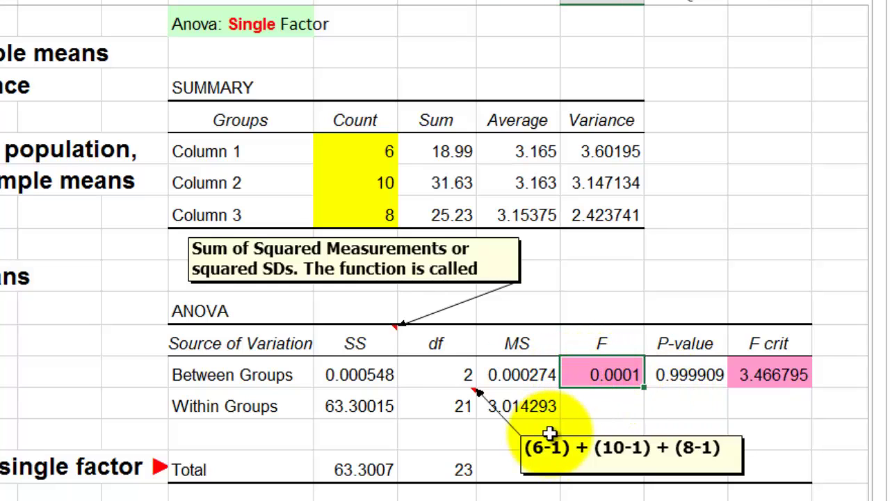
{"action": "left_click", "coordinate": [784, 371]}
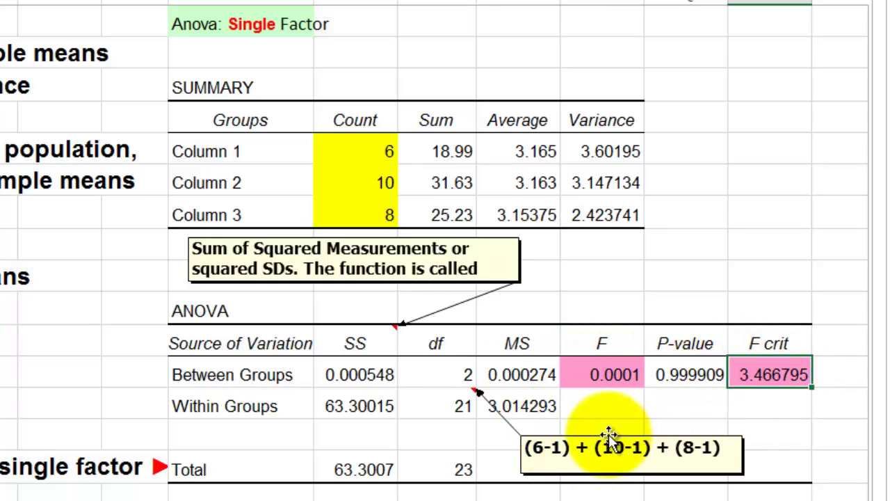
{"action": "left_click", "coordinate": [596, 373]}
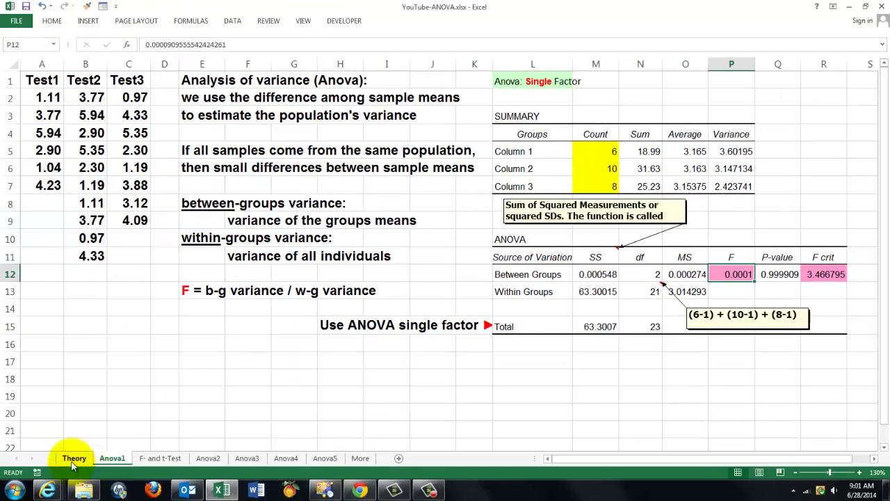
- Glance at the Theory sheet, then return to Anova1 and highlight the P-value 0.999909
{"action": "left_click", "coordinate": [73, 459]}
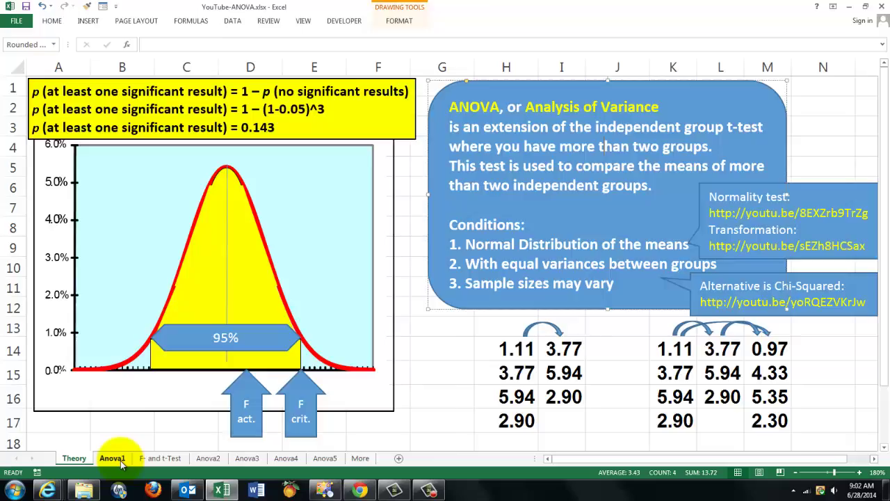
{"action": "left_click", "coordinate": [208, 458]}
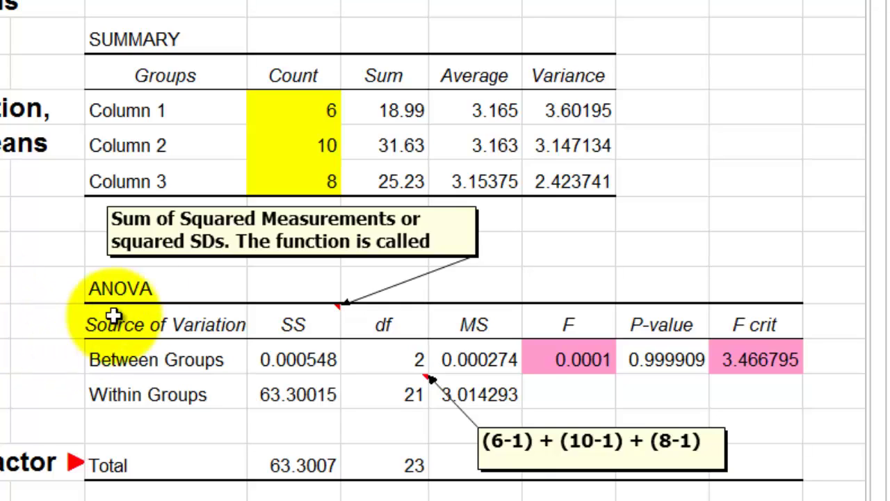
{"action": "left_click", "coordinate": [657, 359]}
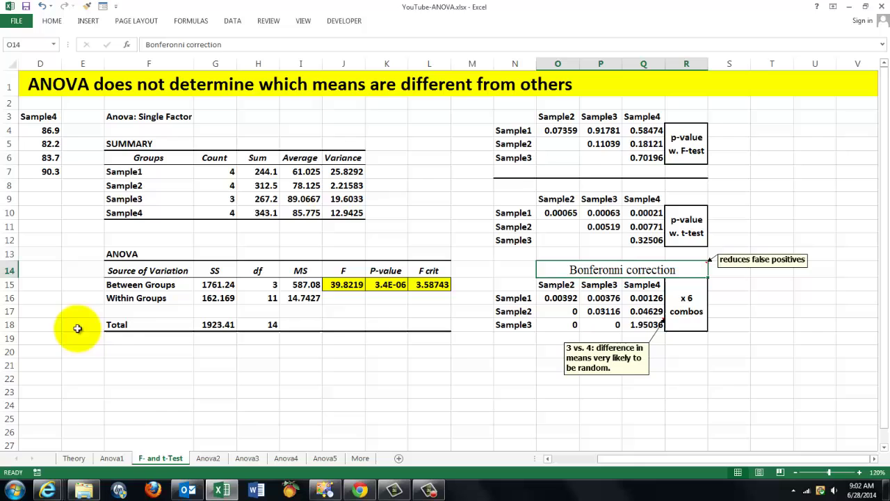
{"action": "left_click_drag", "start_coordinate": [638, 465], "coordinate": [562, 461]}
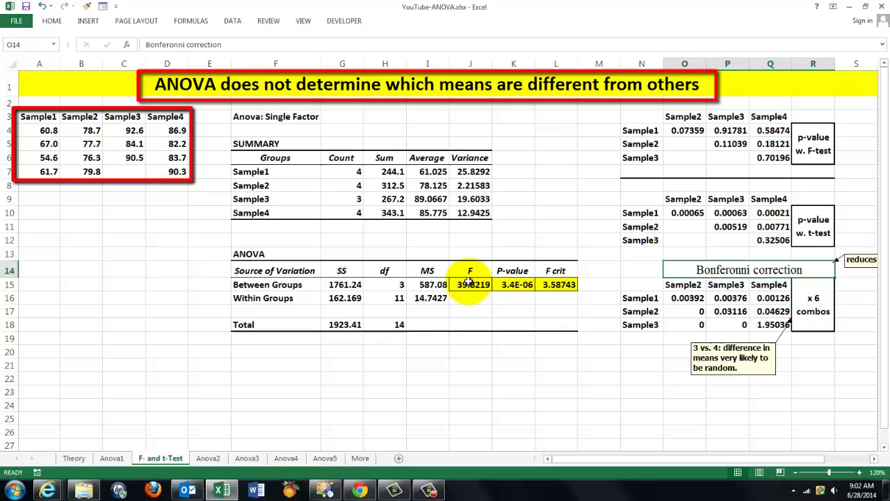
{"action": "left_click_drag", "start_coordinate": [464, 284], "coordinate": [557, 285]}
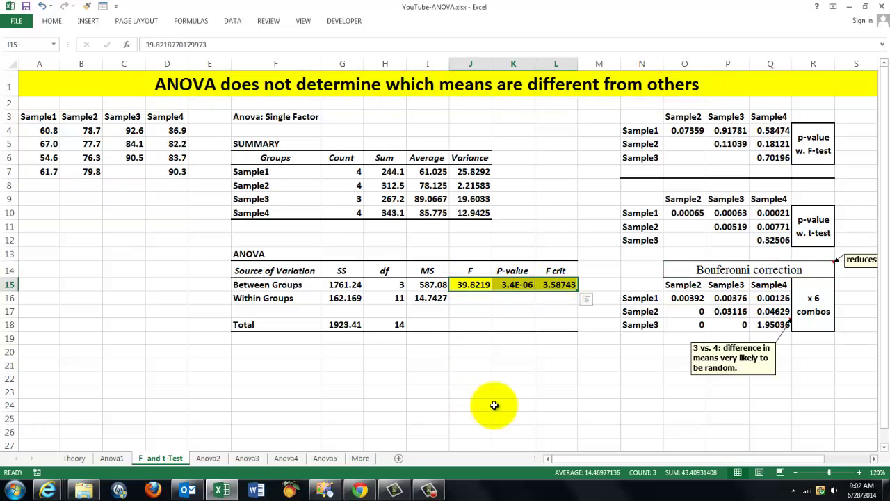
{"action": "left_click", "coordinate": [469, 284]}
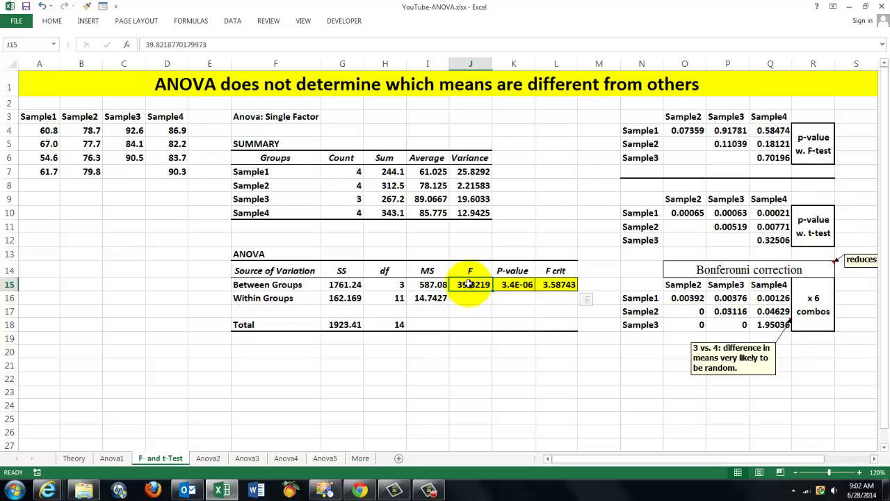
{"action": "left_click", "coordinate": [565, 284]}
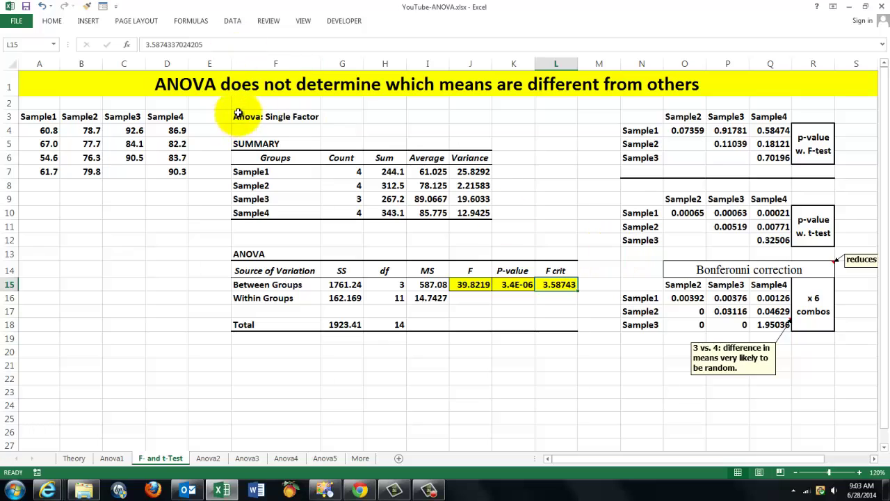
{"action": "left_click_drag", "start_coordinate": [239, 115], "coordinate": [553, 324]}
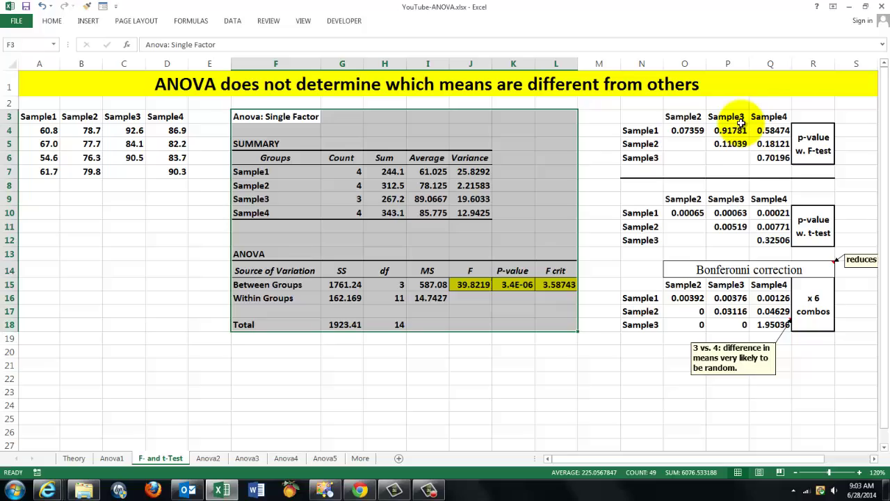
{"action": "left_click_drag", "start_coordinate": [643, 64], "coordinate": [808, 75]}
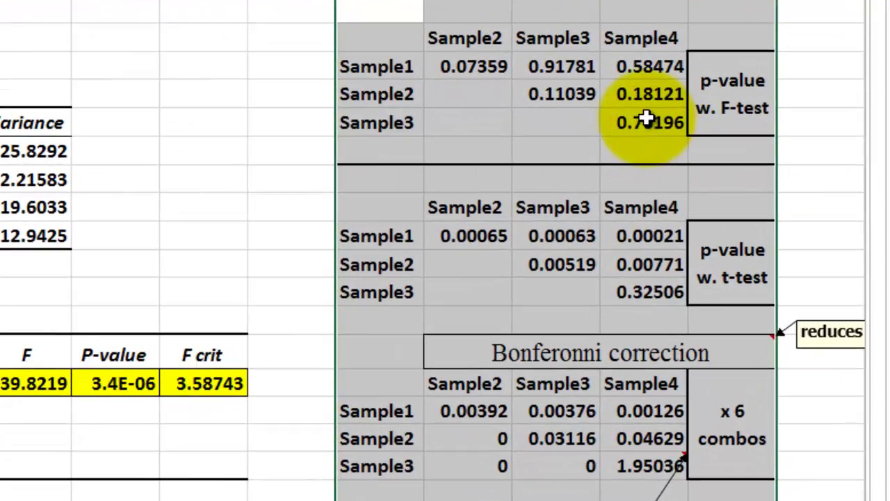
- Inspect the F.TEST arguments of the Sample1 vs Sample2 p-value 0.07359, including array B4:B7
{"action": "left_click", "coordinate": [647, 121]}
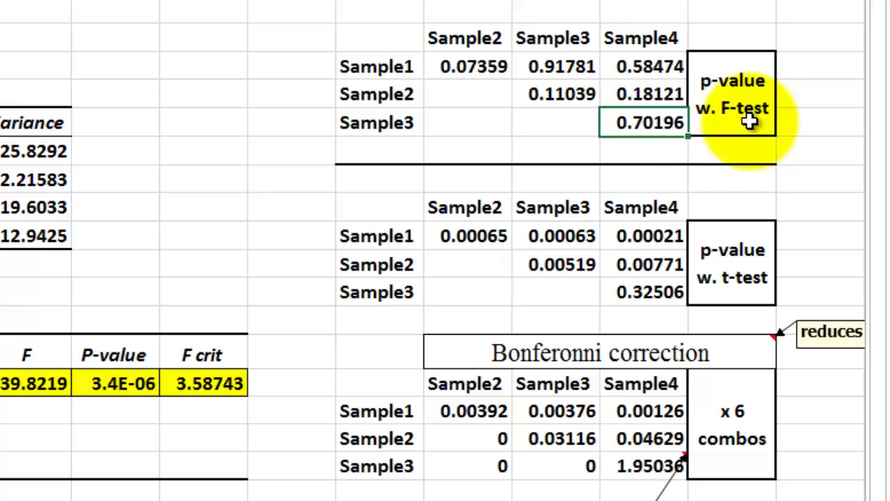
{"action": "key", "text": "Up"}
{"action": "key", "text": "Left"}
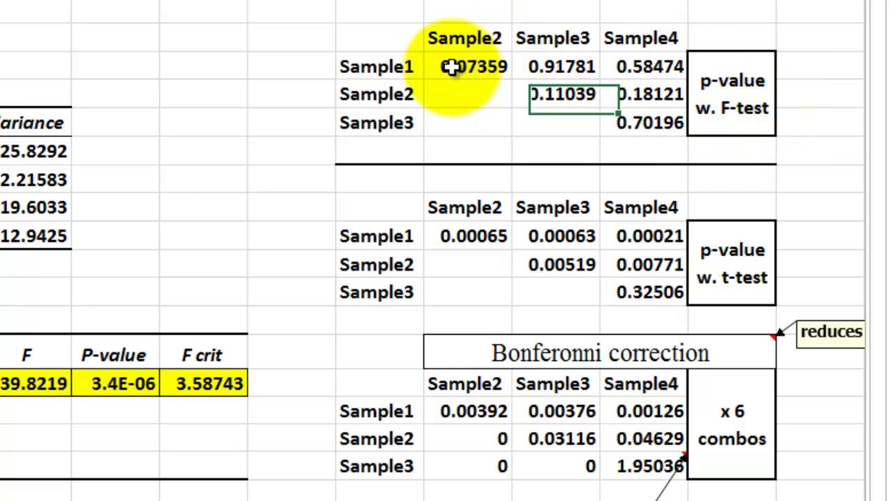
{"action": "key", "text": "Up"}
{"action": "key", "text": "Left"}
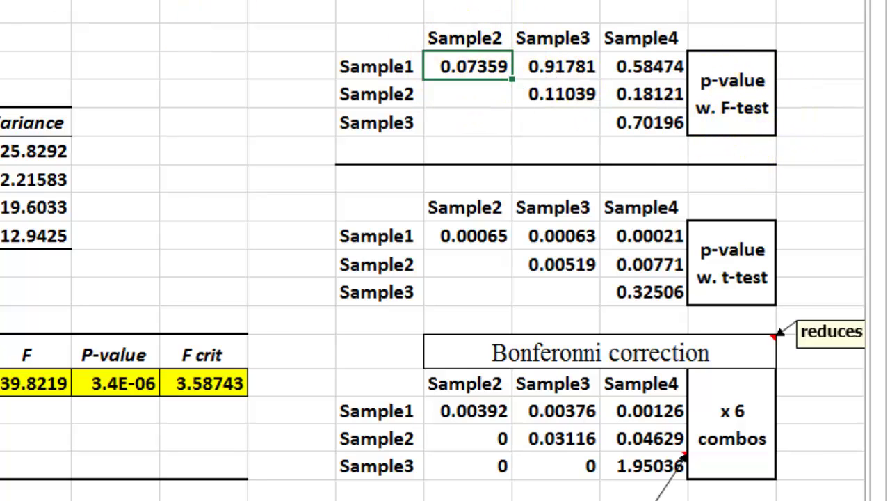
{"action": "key", "text": "shift+F3"}
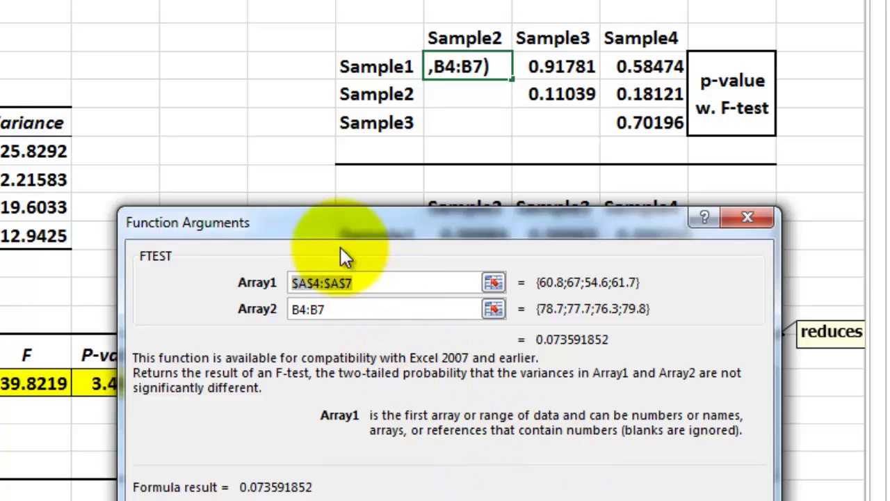
{"action": "left_click_drag", "start_coordinate": [338, 226], "coordinate": [327, 228]}
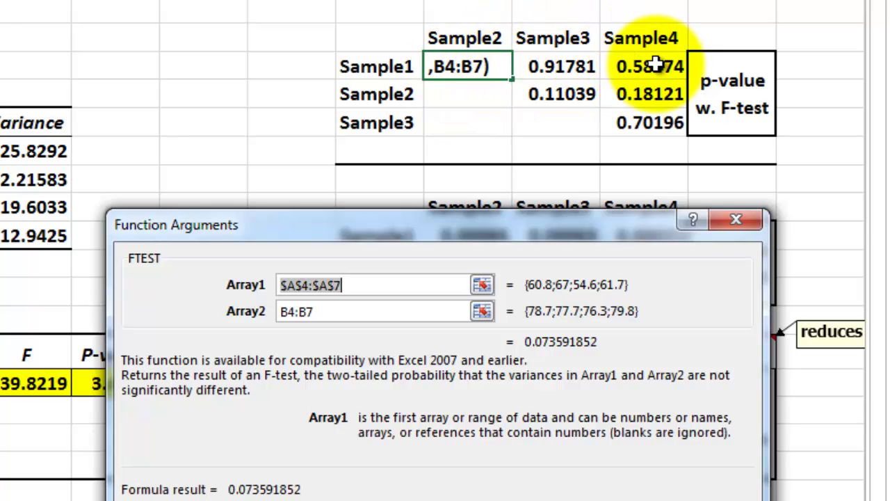
{"action": "left_click", "coordinate": [328, 317]}
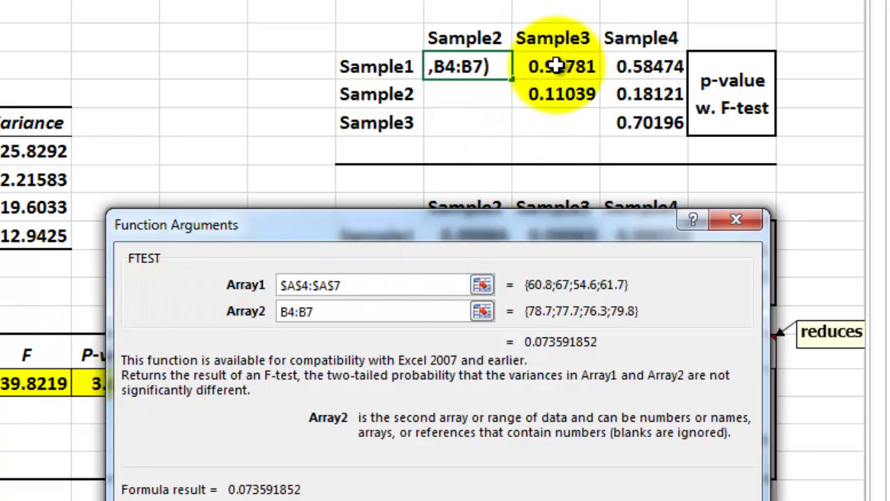
- Confirm the F.TEST formula and fill it across the Sample1 row through Sample3 and Sample4
{"action": "left_click", "coordinate": [654, 496]}
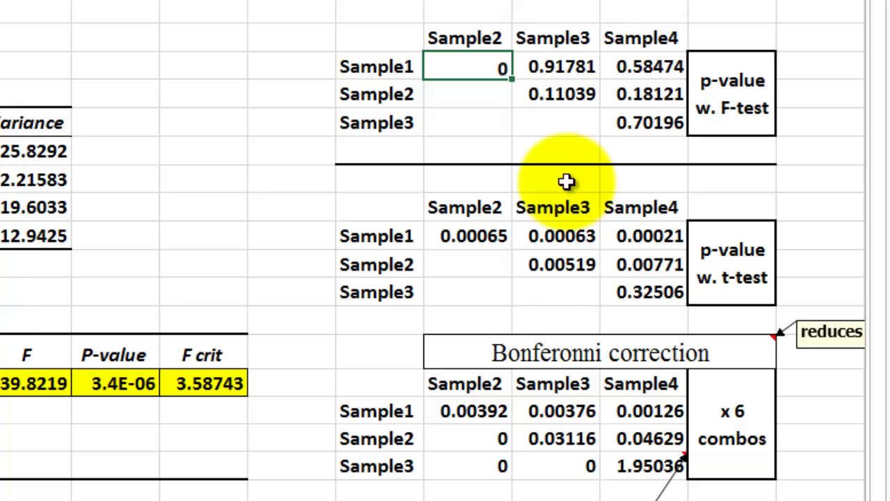
{"action": "left_click_drag", "start_coordinate": [515, 80], "coordinate": [699, 79]}
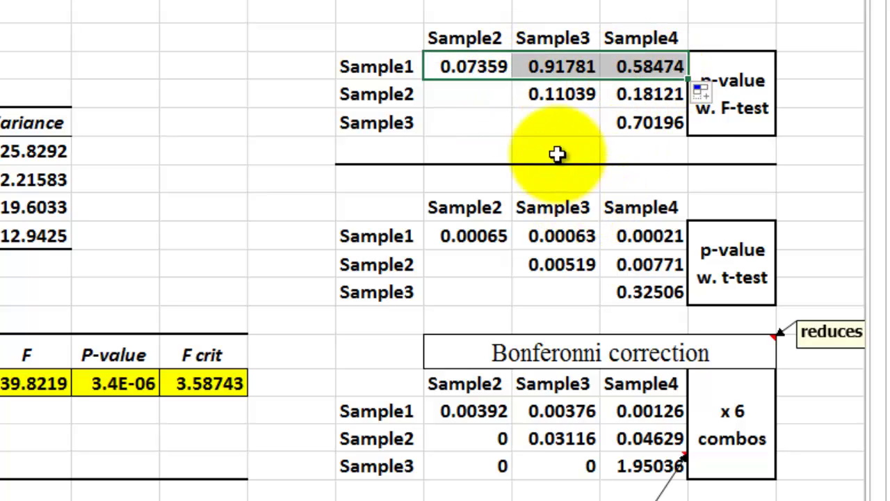
{"action": "left_click", "coordinate": [543, 95]}
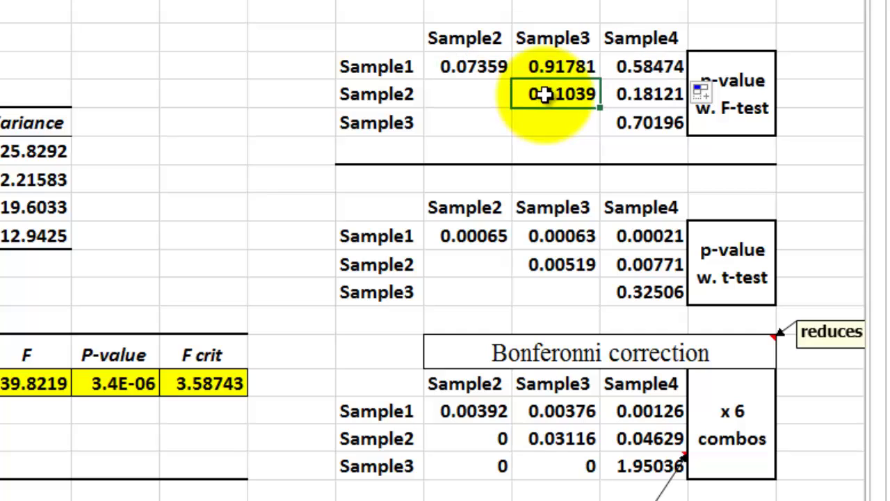
{"action": "left_click", "coordinate": [832, 170]}
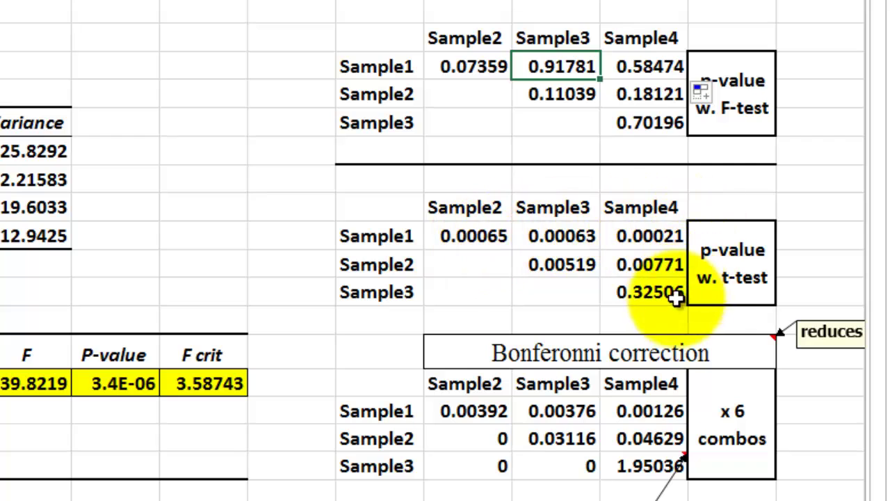
{"action": "left_click", "coordinate": [463, 236]}
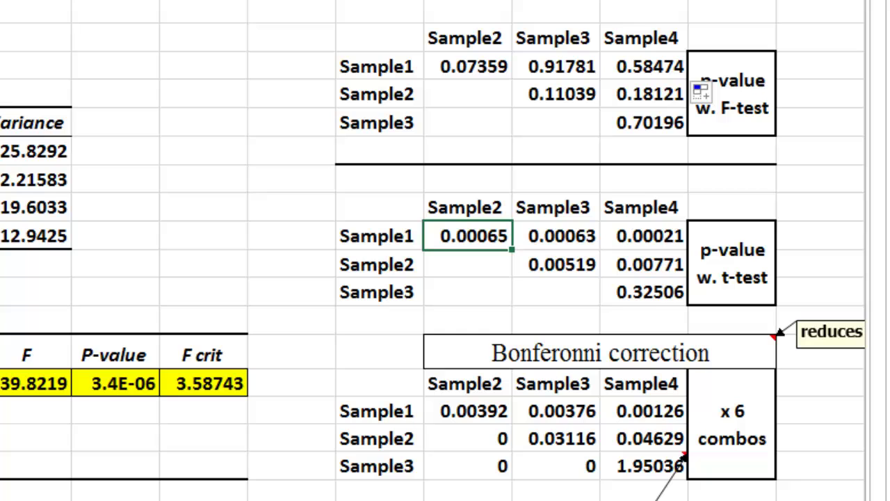
{"action": "key", "text": "shift+F3"}
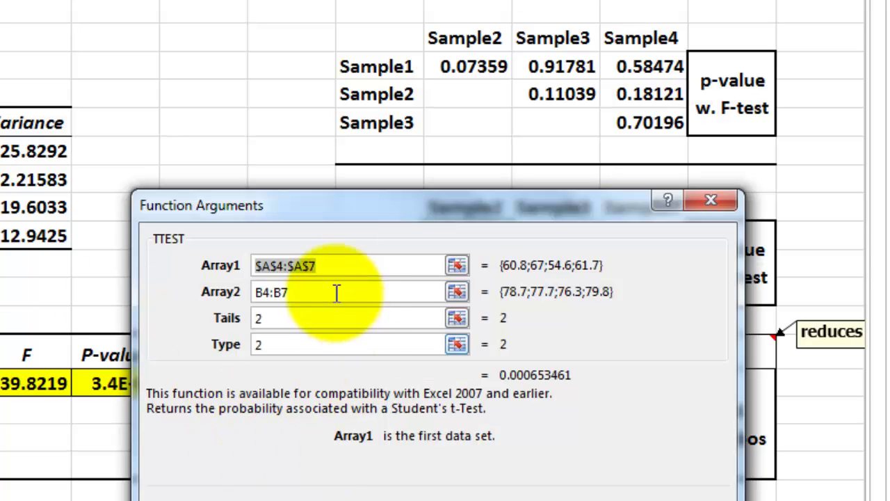
{"action": "left_click_drag", "start_coordinate": [369, 205], "coordinate": [439, 341]}
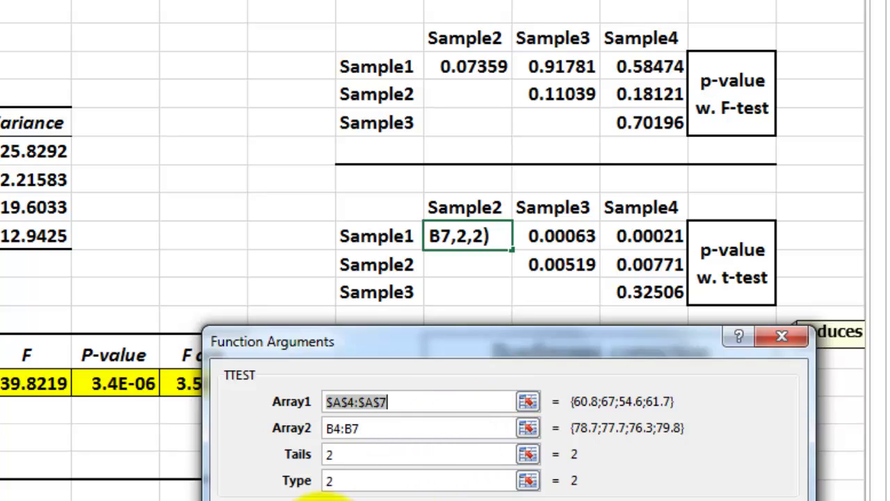
{"action": "left_click", "coordinate": [355, 460]}
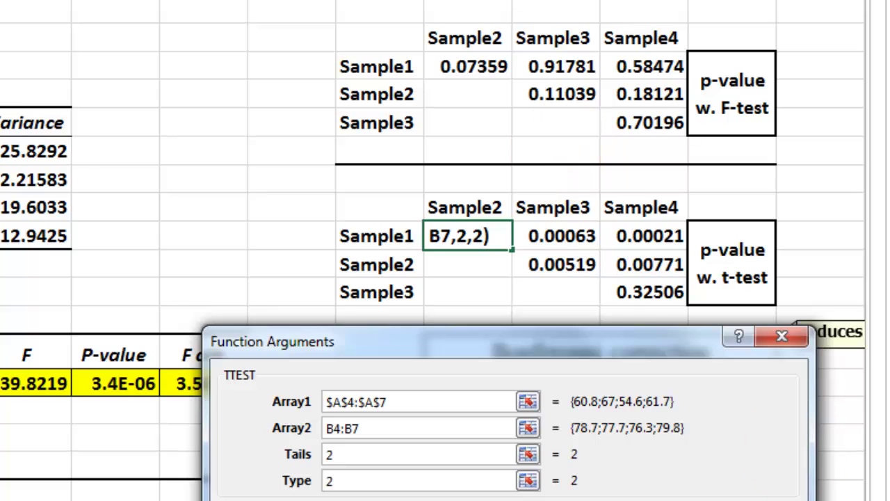
{"action": "key", "text": "Return"}
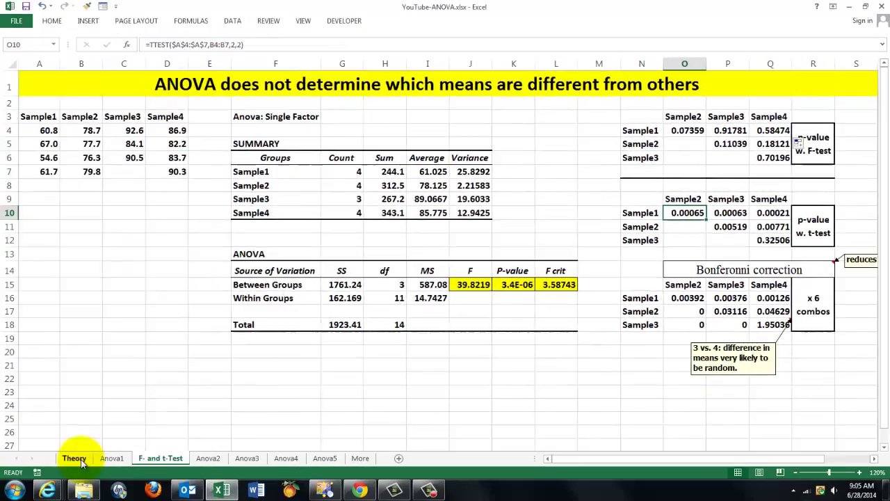
- Look at the Theory sheet, then go back to the Anova1 Test1–Test3 example
{"action": "left_click", "coordinate": [72, 458]}
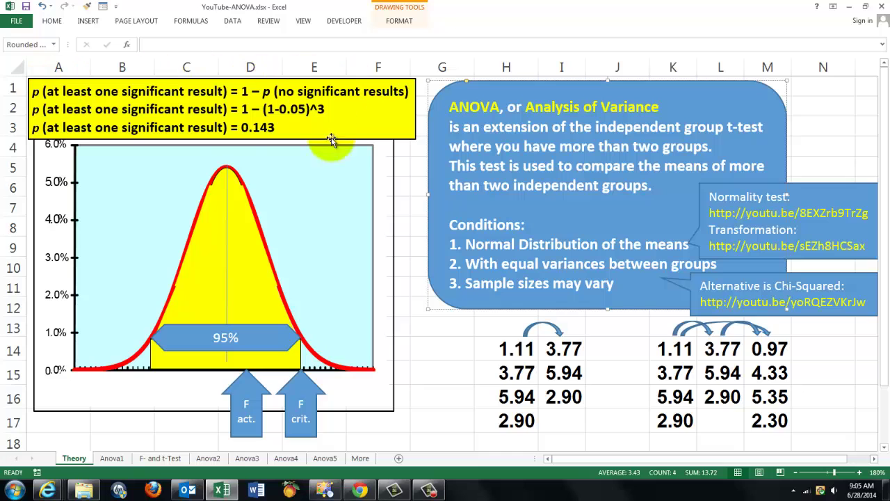
{"action": "left_click", "coordinate": [112, 459]}
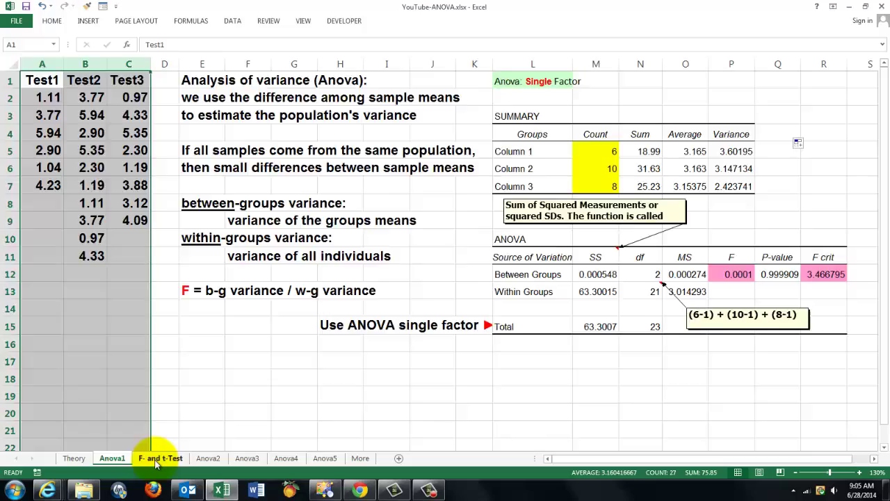
- On the F- and t-Test sheet, highlight the t-test p-values, then the Bonferroni-corrected p-values
{"action": "left_click", "coordinate": [155, 459]}
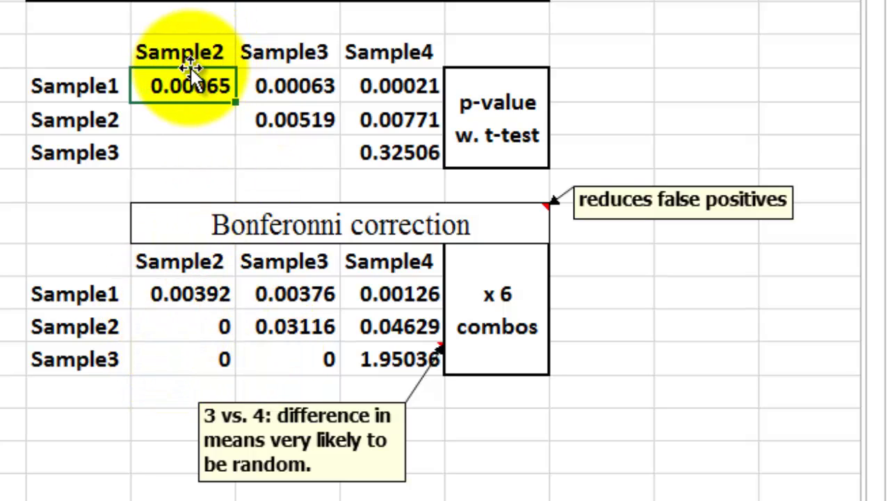
{"action": "left_click_drag", "start_coordinate": [188, 83], "coordinate": [371, 169]}
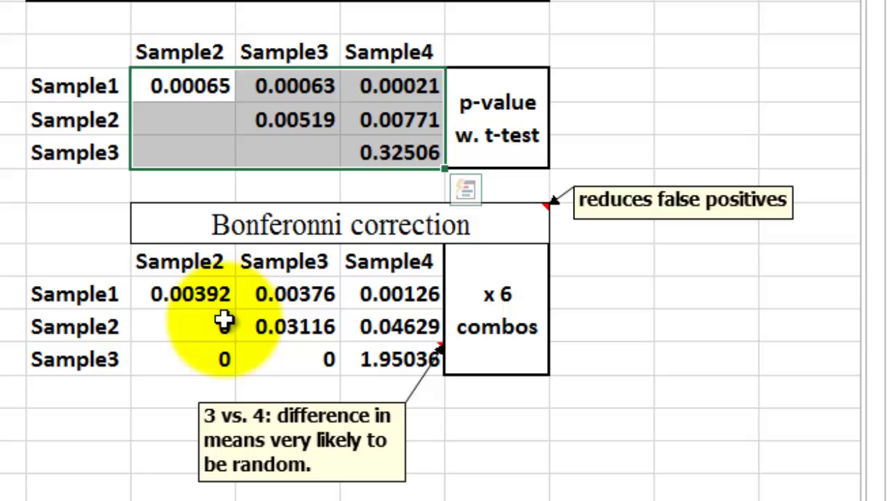
{"action": "left_click_drag", "start_coordinate": [172, 292], "coordinate": [400, 359]}
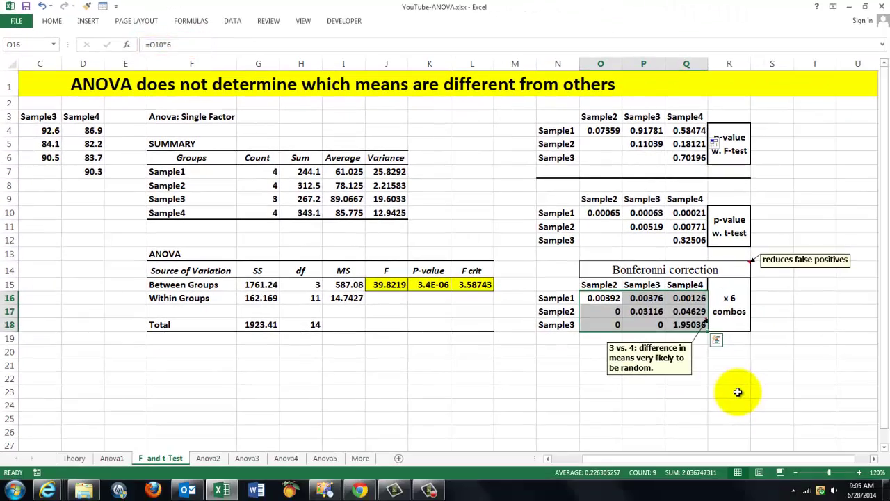
{"action": "left_click", "coordinate": [738, 392]}
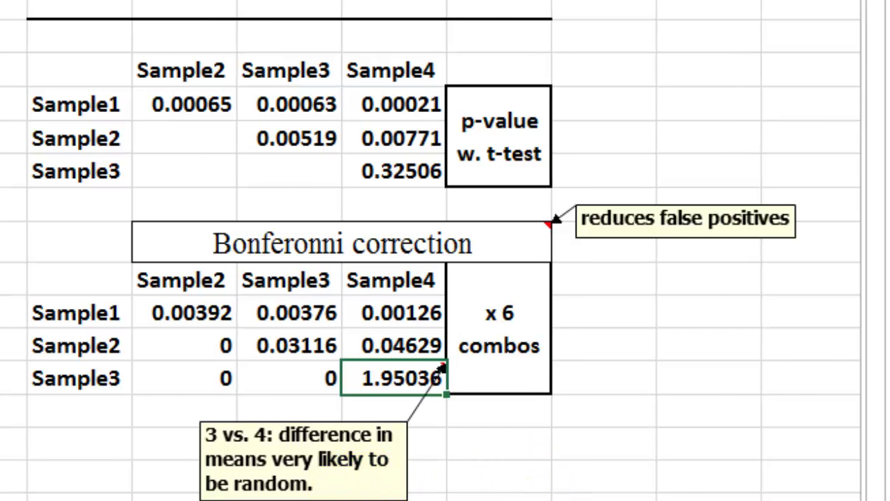
{"action": "scroll", "coordinate": [431, 251], "scroll_direction": "left", "scroll_amount": 2}
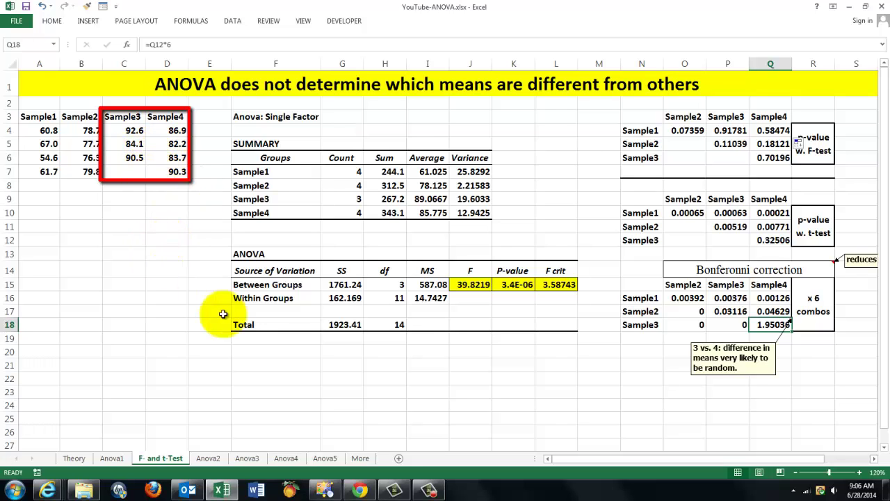
- On Anova2, point out the <2000 mg and >2000 mg nutrient groups and the pH<6 and pH>8 columns
{"action": "left_click", "coordinate": [209, 459]}
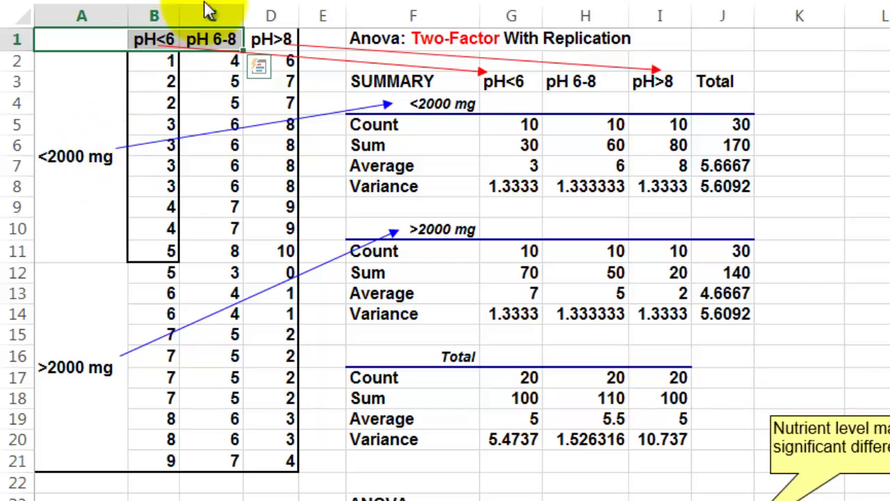
{"action": "left_click", "coordinate": [59, 157]}
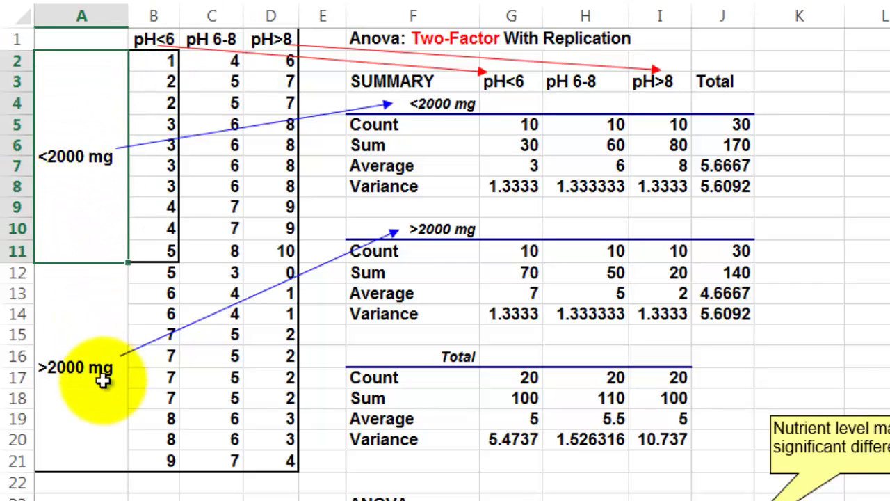
{"action": "left_click", "coordinate": [90, 408]}
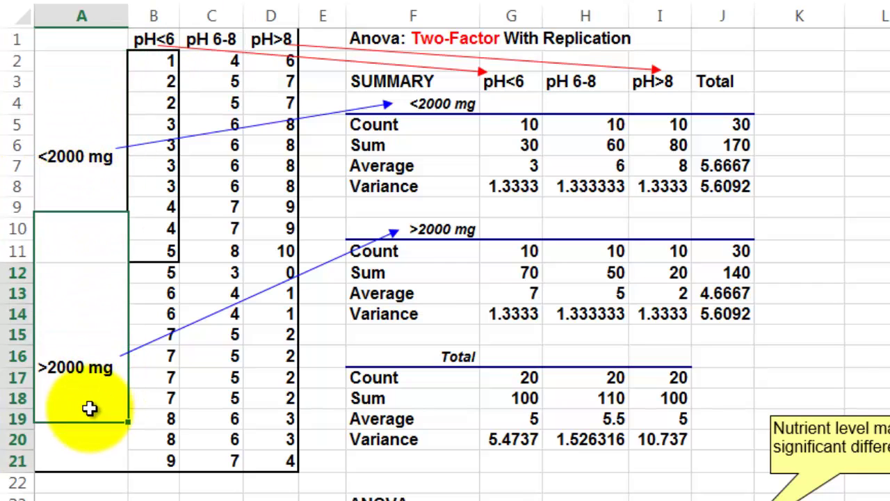
{"action": "left_click", "coordinate": [155, 41]}
{"action": "left_click", "coordinate": [205, 48]}
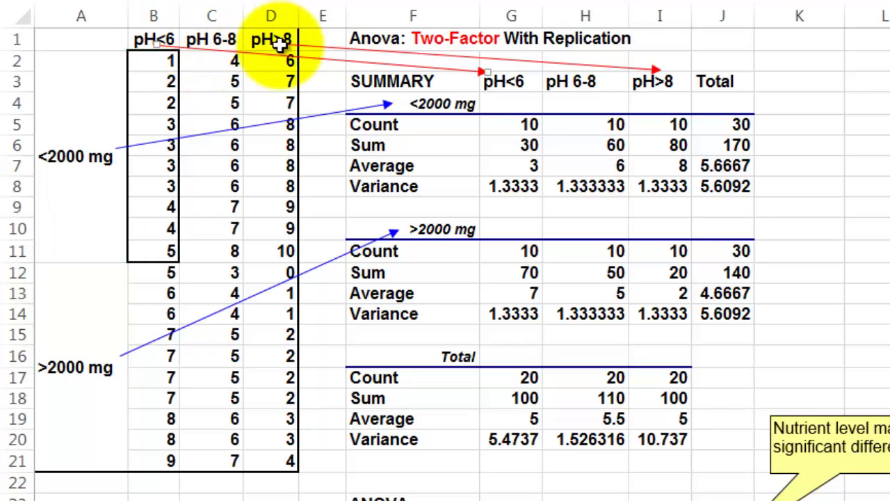
{"action": "left_click", "coordinate": [276, 40]}
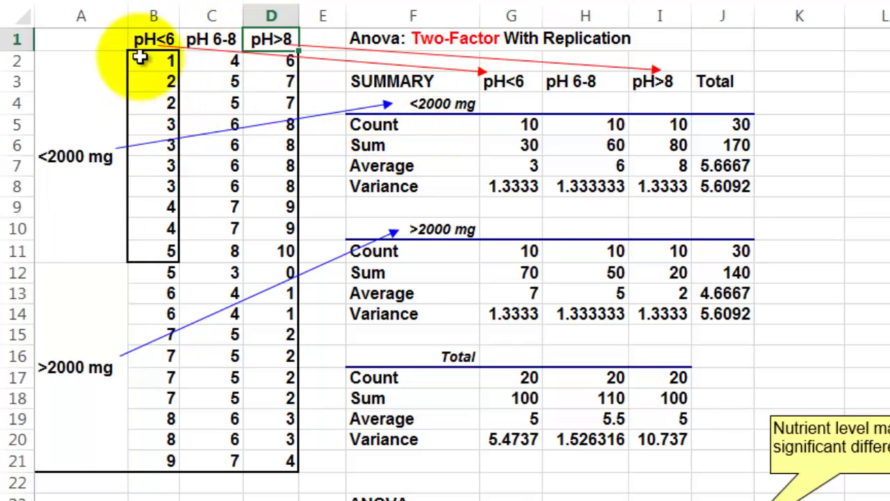
{"action": "left_click", "coordinate": [163, 124]}
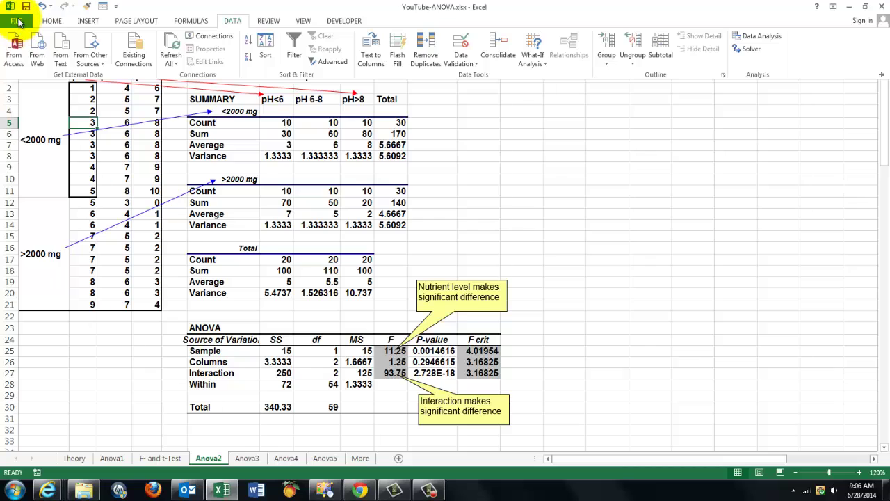
{"action": "left_click", "coordinate": [16, 21]}
{"action": "left_click", "coordinate": [23, 272]}
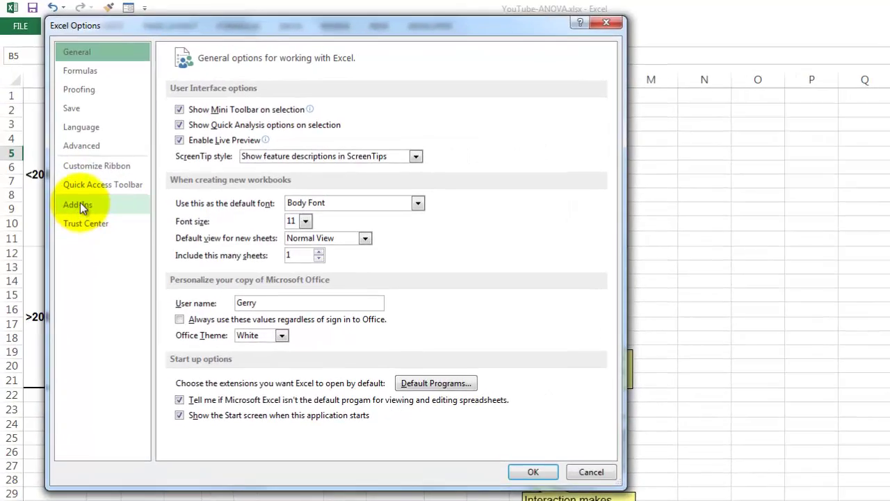
{"action": "left_click", "coordinate": [80, 203]}
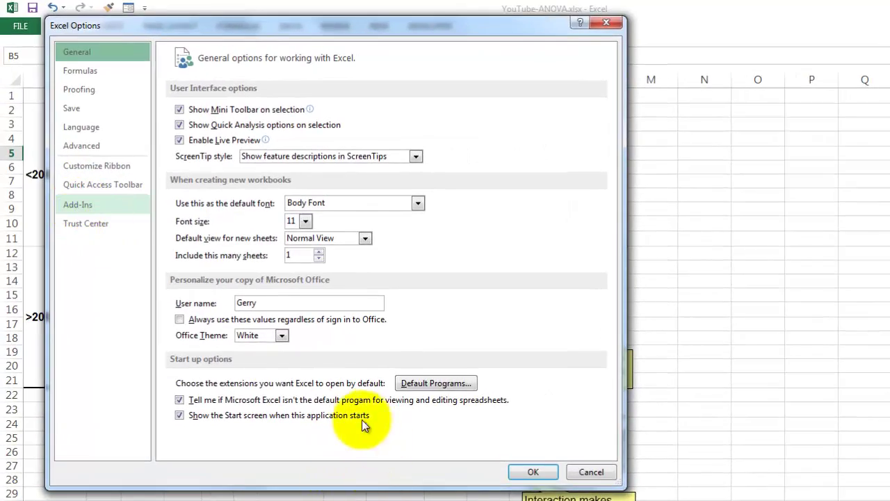
{"action": "left_click", "coordinate": [343, 445]}
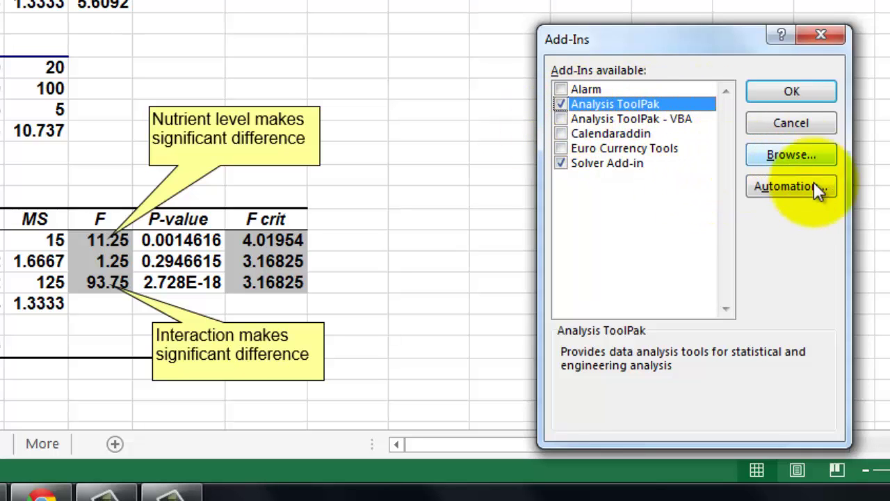
{"action": "left_click", "coordinate": [806, 126]}
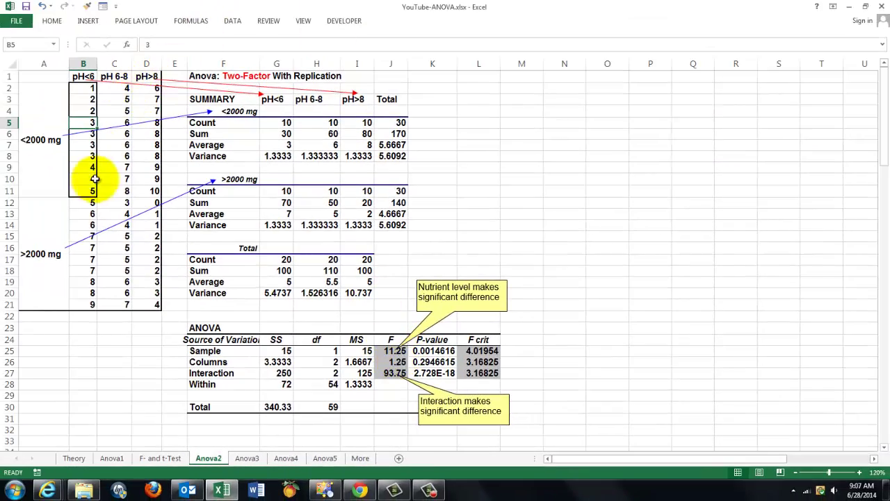
- Choose Anova: Two-Factor With Replication from the Data Analysis tools list
{"action": "left_click", "coordinate": [232, 21]}
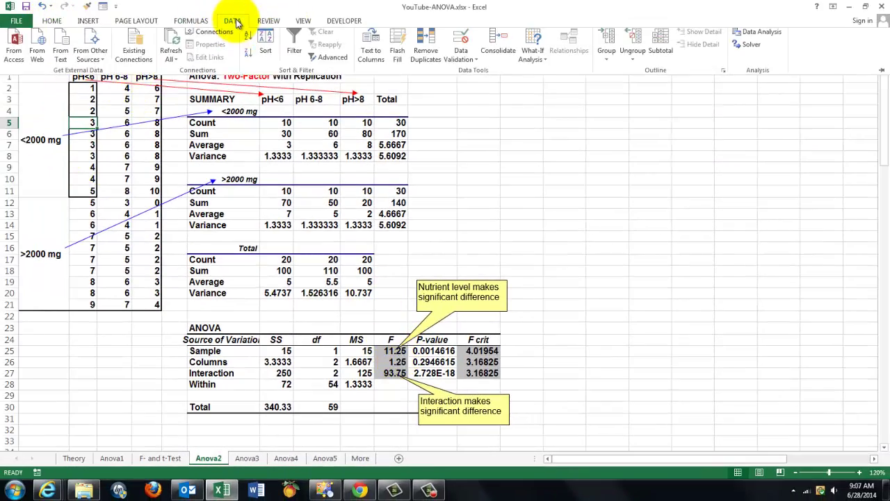
{"action": "left_click", "coordinate": [759, 38]}
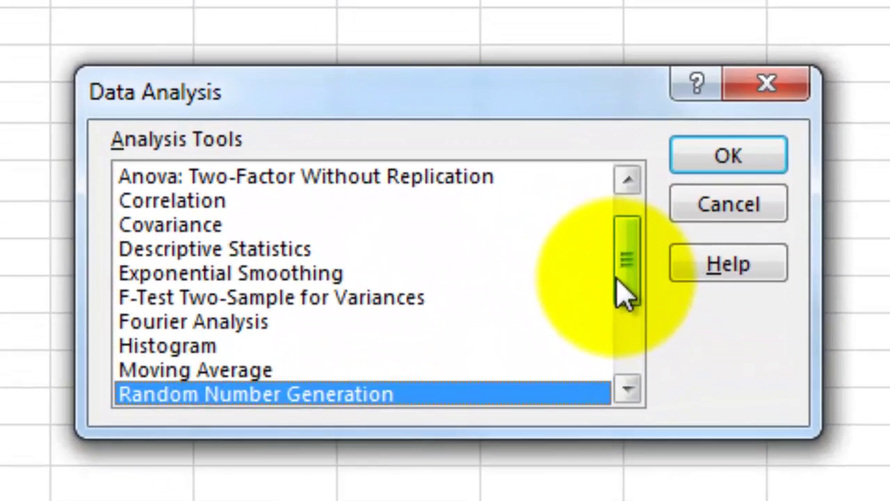
{"action": "left_click_drag", "start_coordinate": [749, 354], "coordinate": [747, 334]}
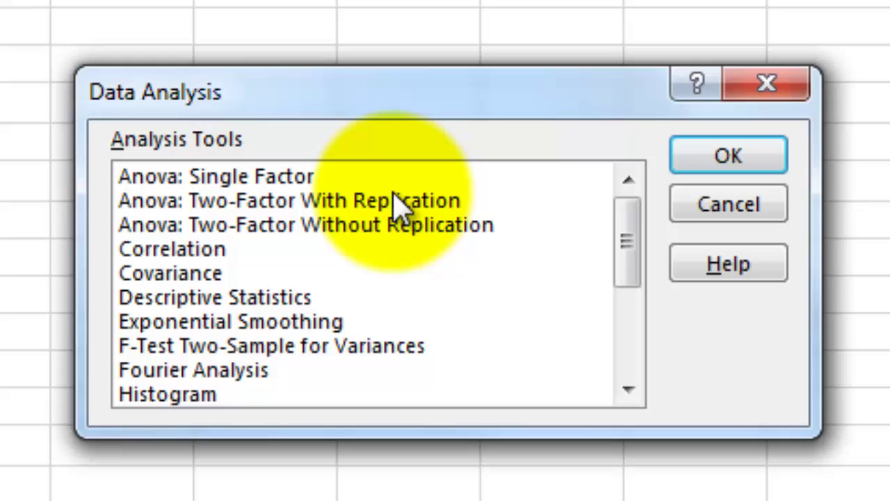
{"action": "left_click", "coordinate": [390, 200]}
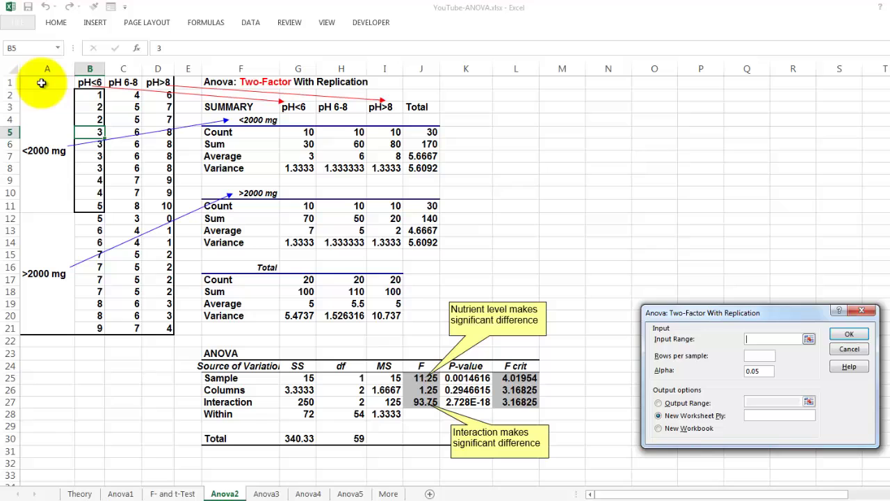
- Enter input range A1:D21, 10 rows per sample and output range F1, then cancel the dialog
{"action": "left_click_drag", "start_coordinate": [40, 82], "coordinate": [145, 301]}
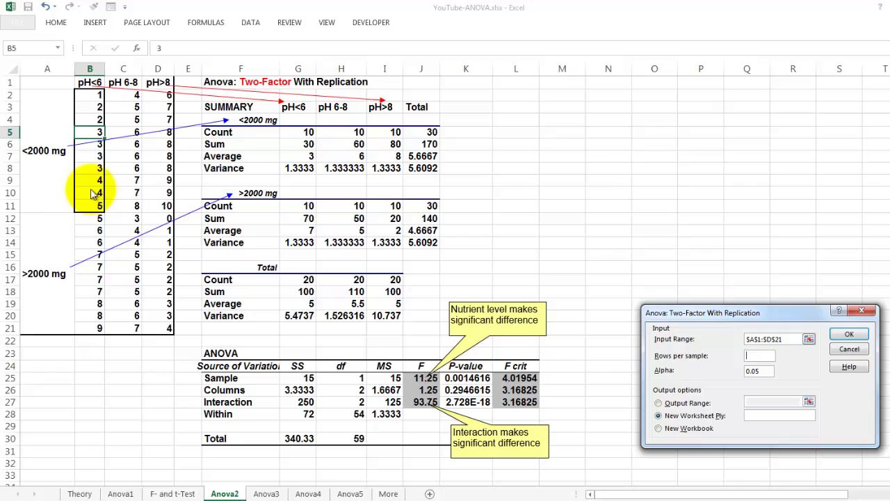
{"action": "type", "text": "10"}
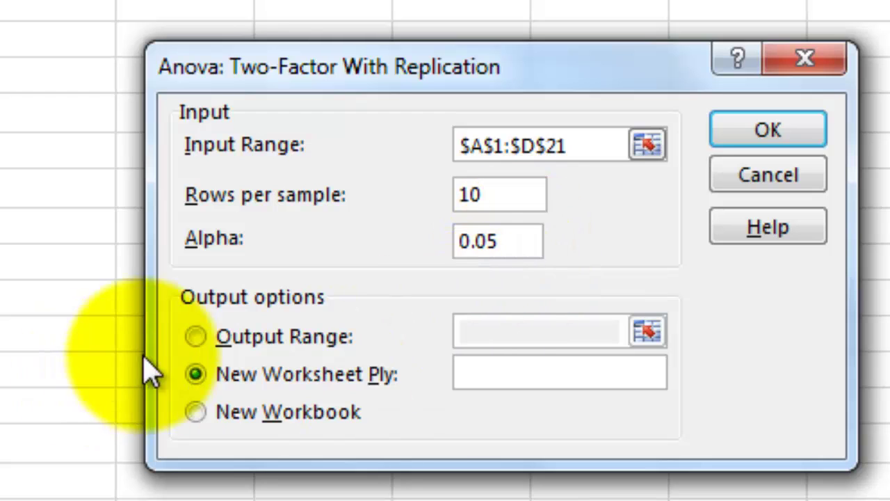
{"action": "left_click", "coordinate": [202, 338]}
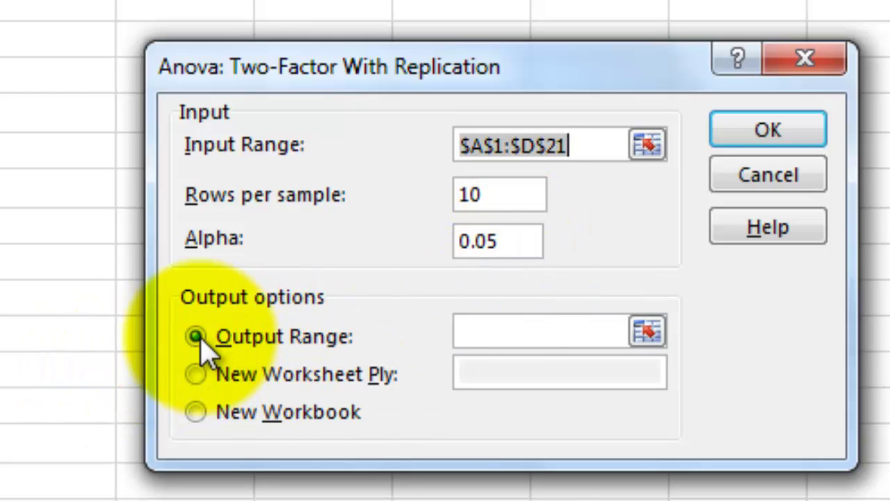
{"action": "left_click", "coordinate": [488, 334]}
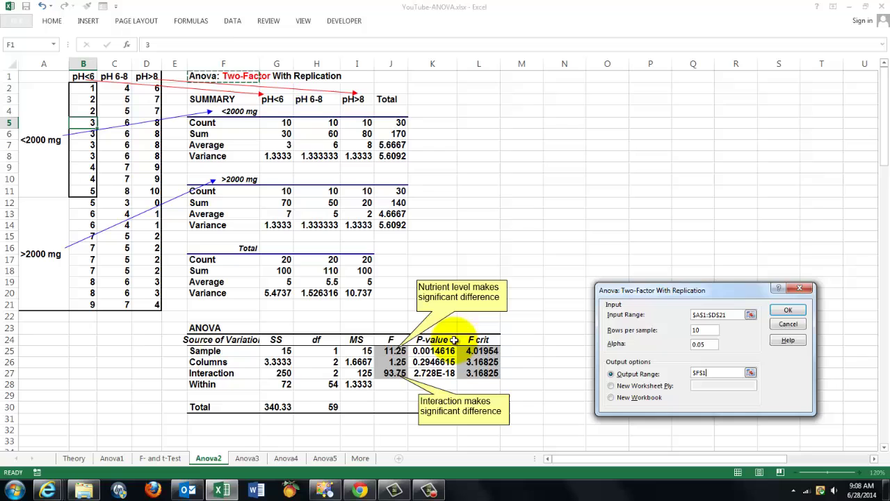
{"action": "left_click", "coordinate": [793, 324]}
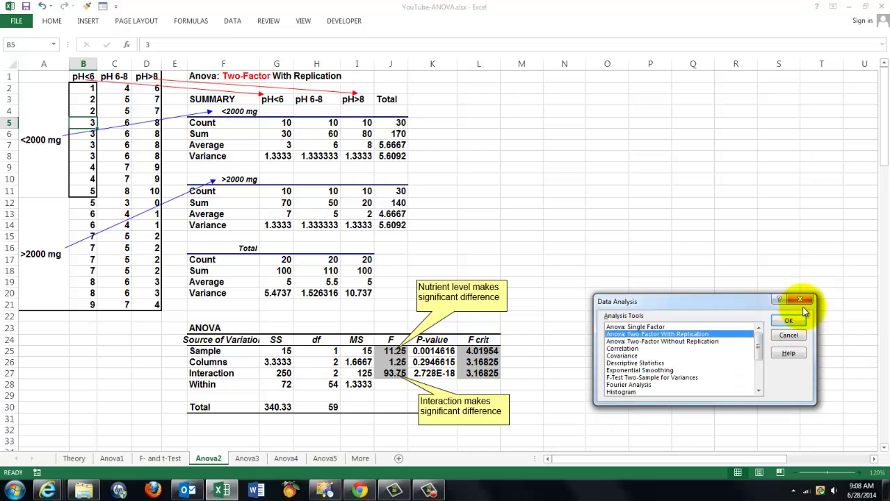
- Close the tools list, point out Sample F 11.25, F crit 3.16825 and Interaction F 93.75, then go to Anova3
{"action": "left_click", "coordinate": [788, 335]}
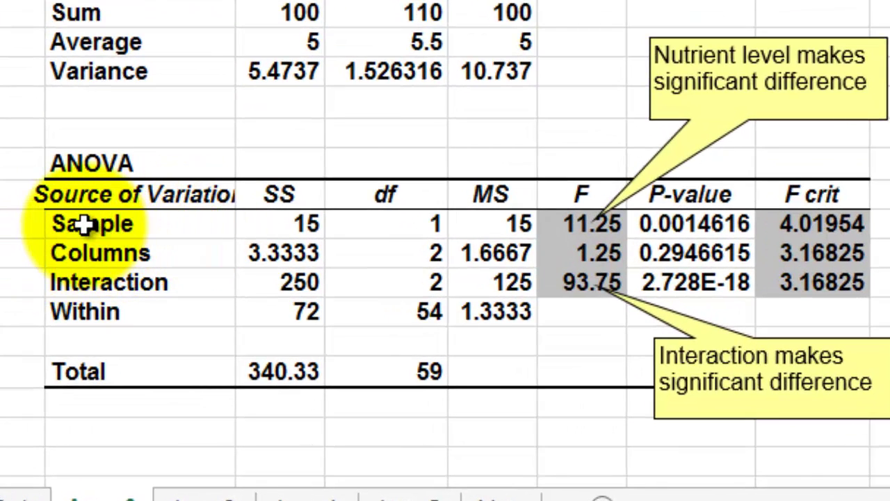
{"action": "left_click", "coordinate": [84, 223]}
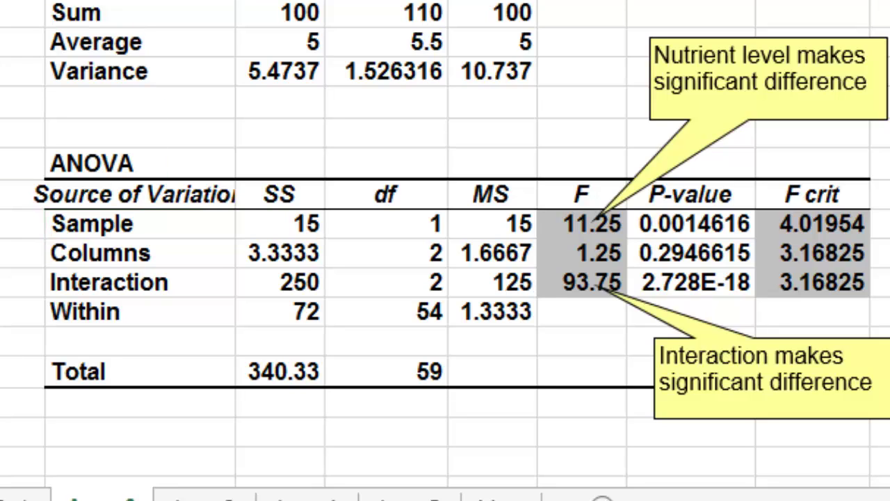
{"action": "left_click", "coordinate": [572, 226]}
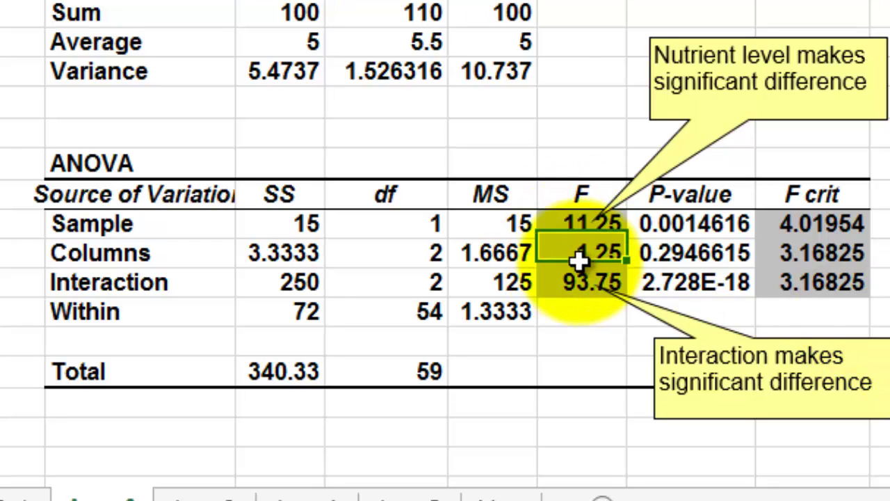
{"action": "left_click", "coordinate": [820, 253]}
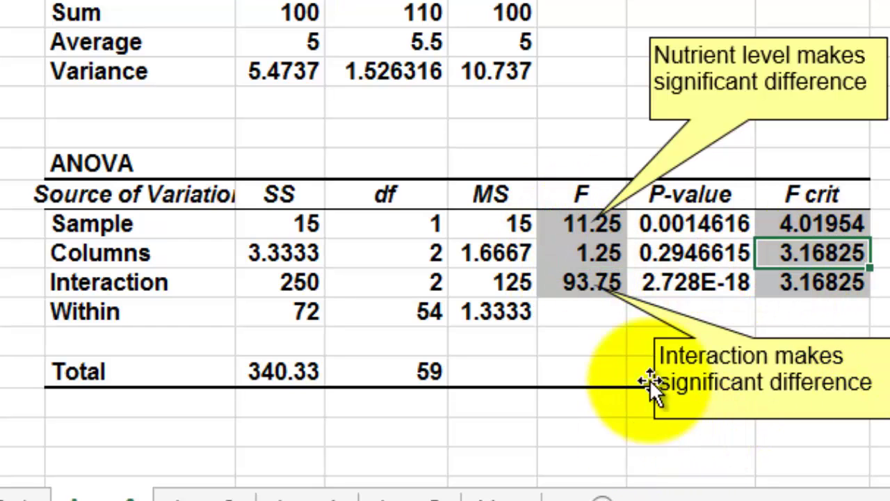
{"action": "left_click", "coordinate": [567, 283]}
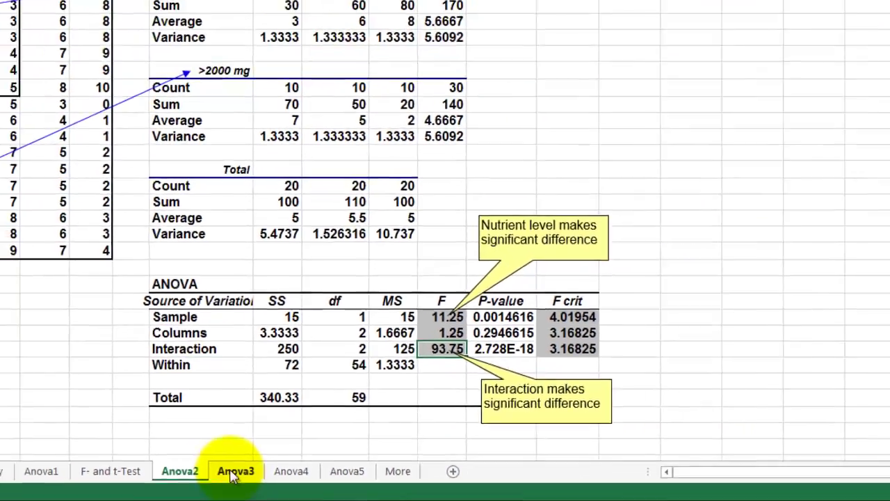
{"action": "left_click", "coordinate": [204, 497]}
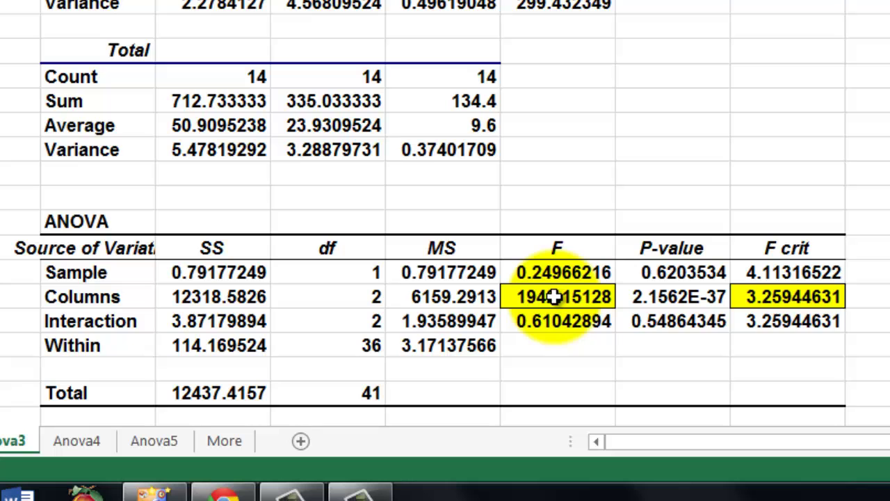
- Point out Columns F 1942.15128 against F crit 3.25944631, then switch to the Anova4 sheet
{"action": "left_click", "coordinate": [554, 297]}
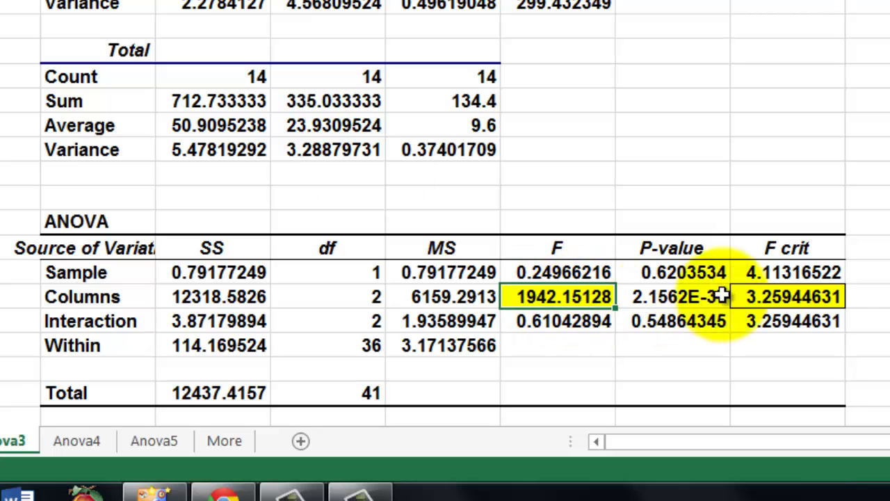
{"action": "left_click", "coordinate": [786, 296]}
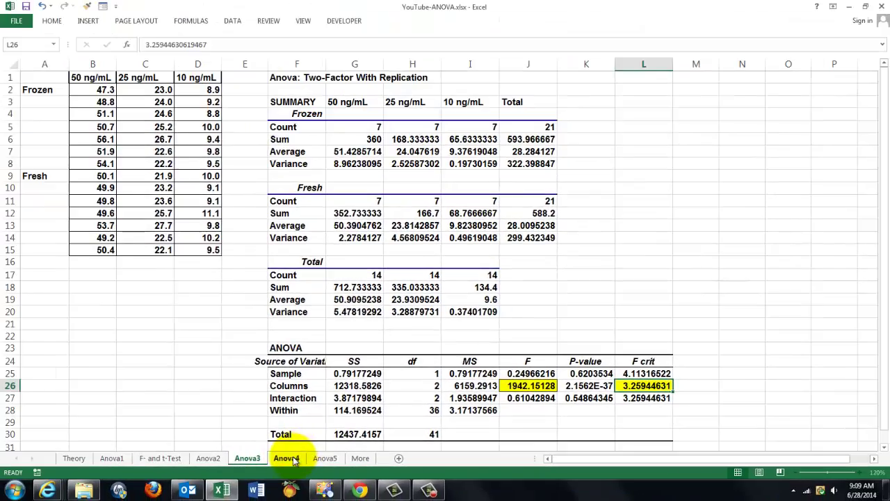
{"action": "left_click", "coordinate": [104, 443]}
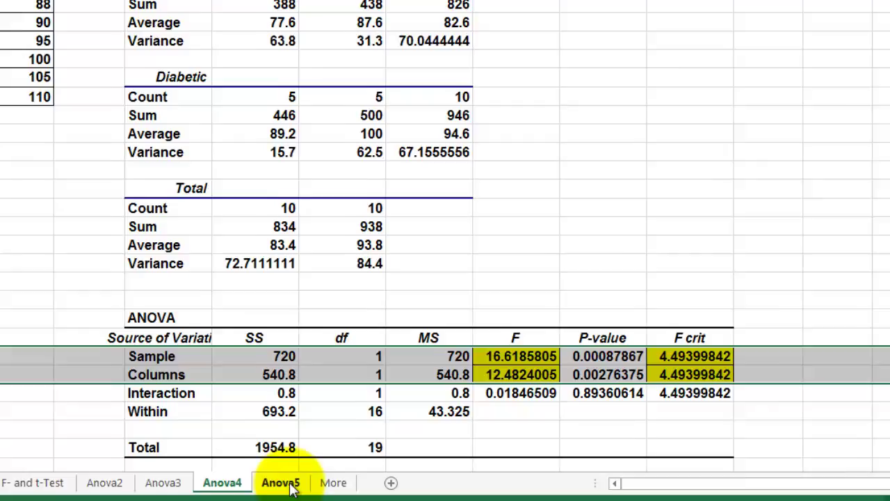
- Show the Anova5 sheet with the HbA1C single-factor ANOVA (F 3.0456 vs F crit 3.8853)
{"action": "left_click", "coordinate": [240, 498]}
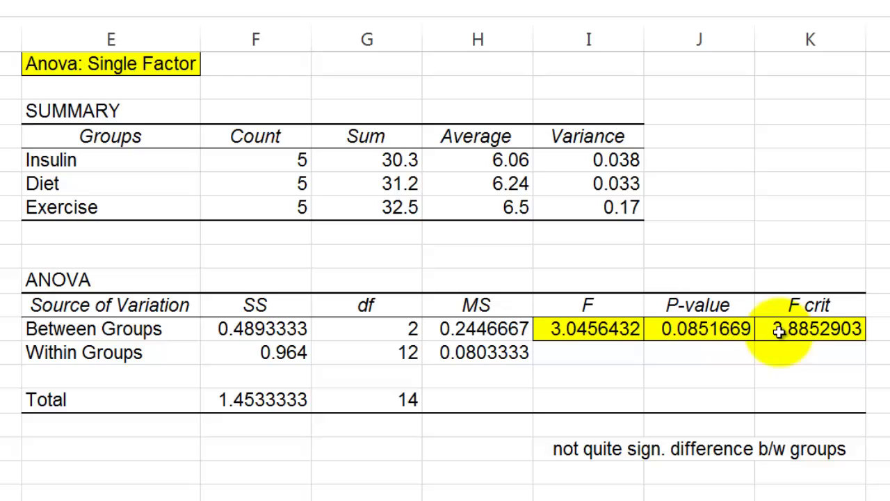
{"action": "left_click", "coordinate": [694, 329]}
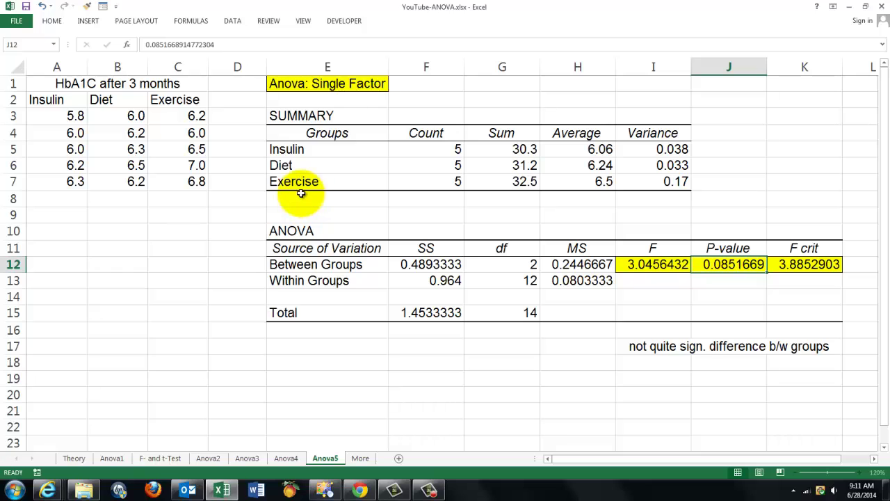
{"action": "left_click", "coordinate": [72, 81]}
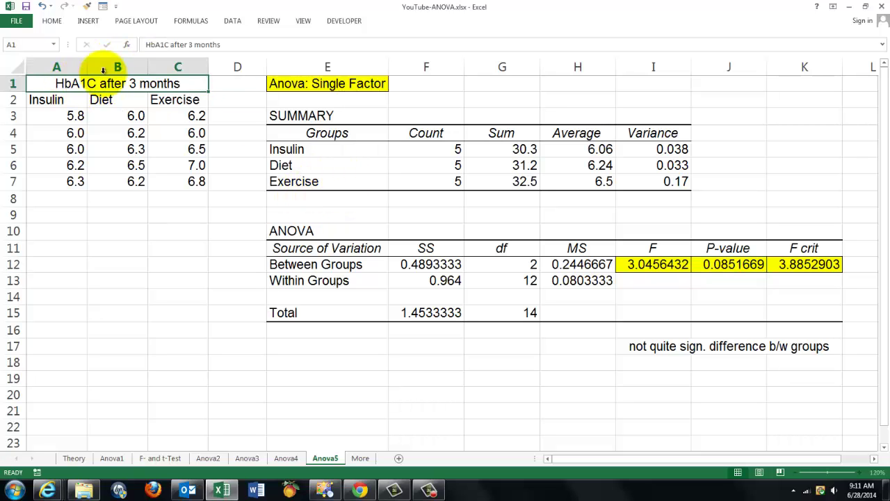
{"action": "left_click", "coordinate": [232, 21]}
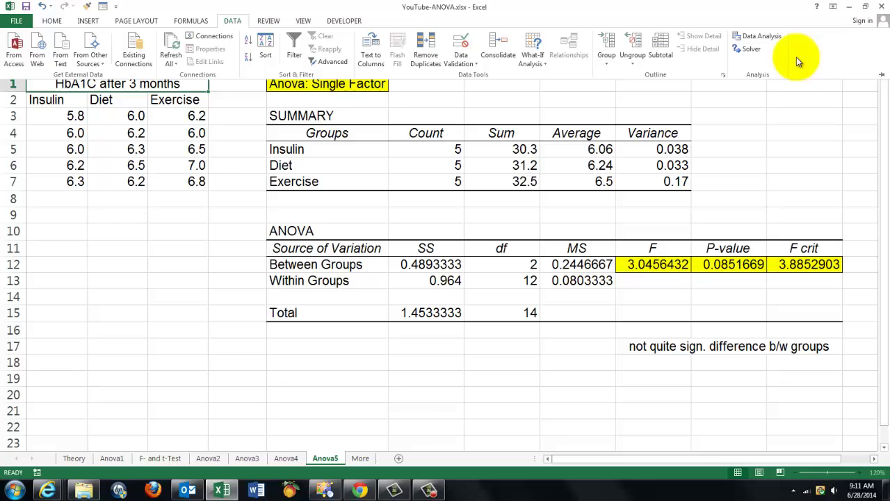
{"action": "left_click", "coordinate": [758, 36]}
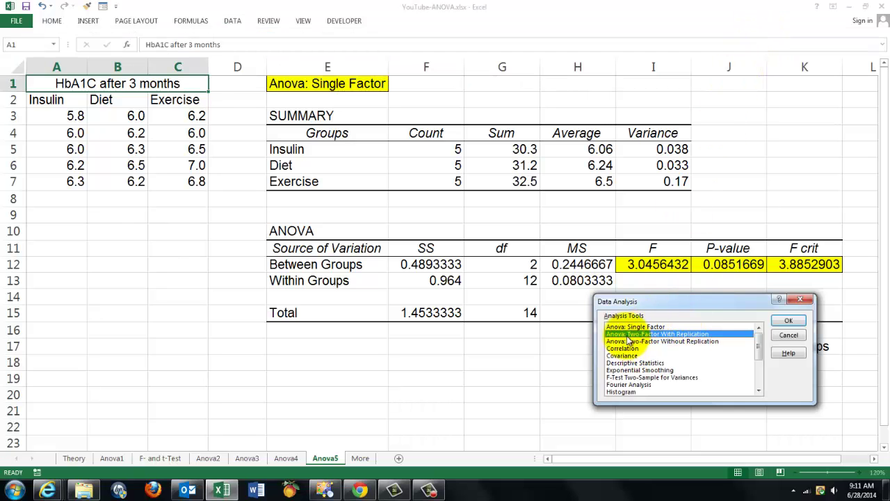
{"action": "left_click", "coordinate": [789, 320]}
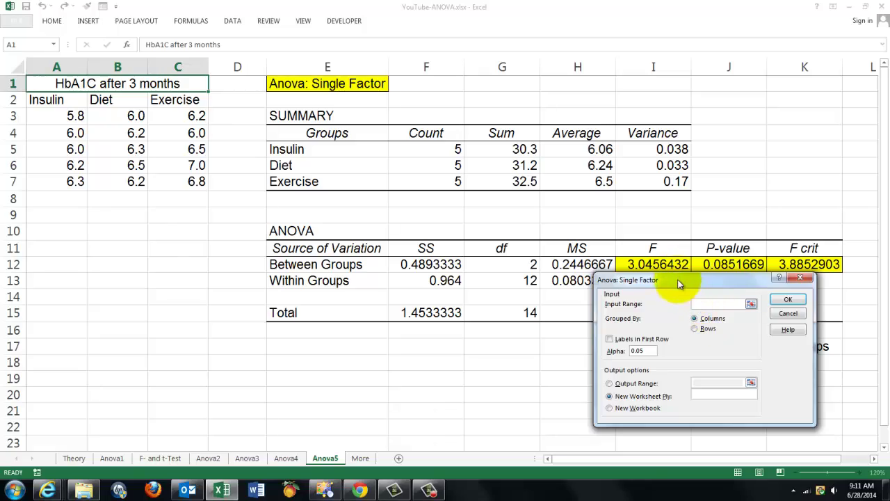
{"action": "left_click_drag", "start_coordinate": [680, 284], "coordinate": [523, 195]}
{"action": "key", "text": "Escape"}
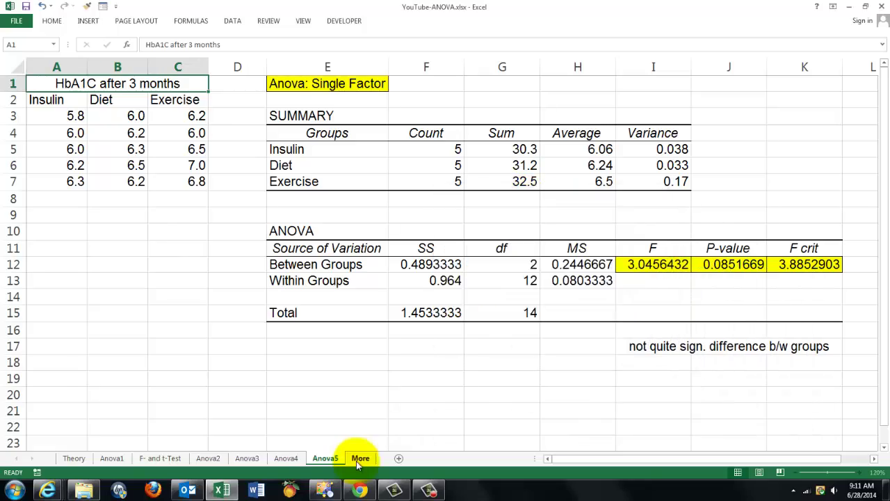
- On the More sheet, highlight Chapters 46 to 56 of Part 5: Statistical Analysis
{"action": "left_click", "coordinate": [360, 458]}
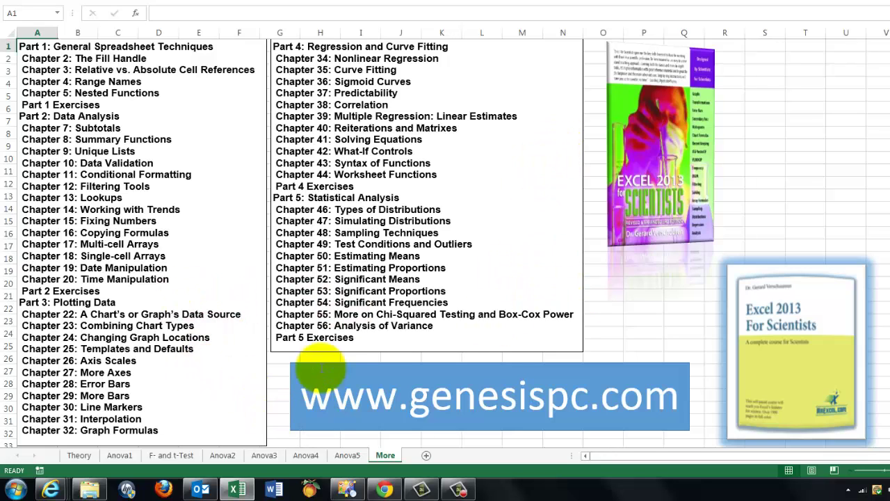
{"action": "left_click_drag", "start_coordinate": [439, 328], "coordinate": [266, 209]}
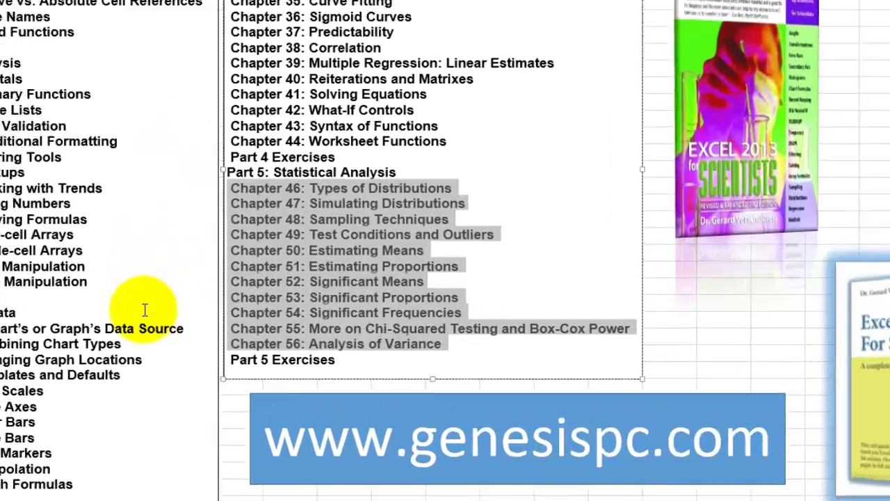